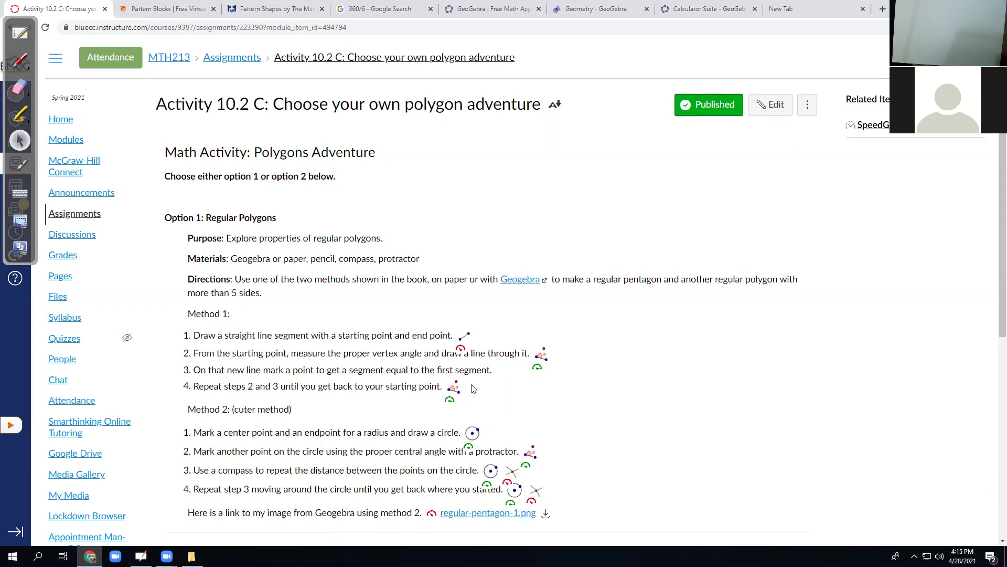
Scroll the tilings article down to its Regular tilings section on triangles, squares and hexagons.
{"action": "scroll", "coordinate": [435, 386], "scroll_direction": "down", "scroll_amount": 1}
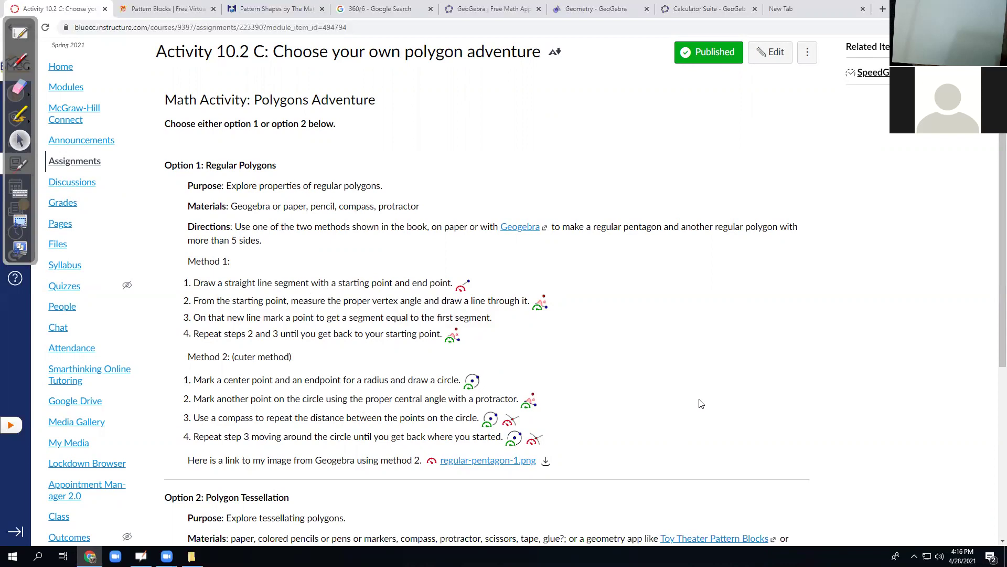
{"action": "scroll", "coordinate": [701, 404], "scroll_direction": "down", "scroll_amount": 5}
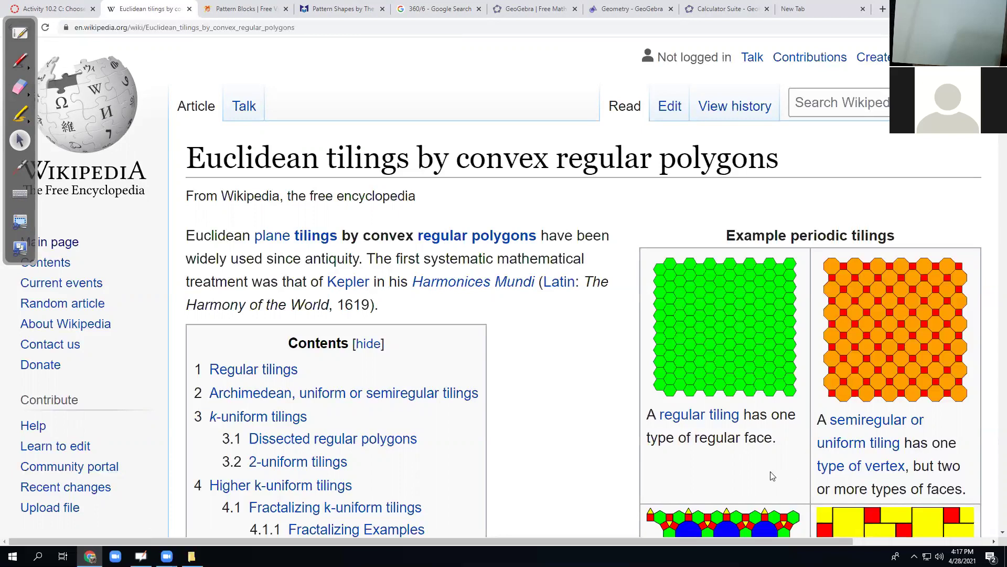
{"action": "scroll", "coordinate": [772, 475], "scroll_direction": "down", "scroll_amount": 4}
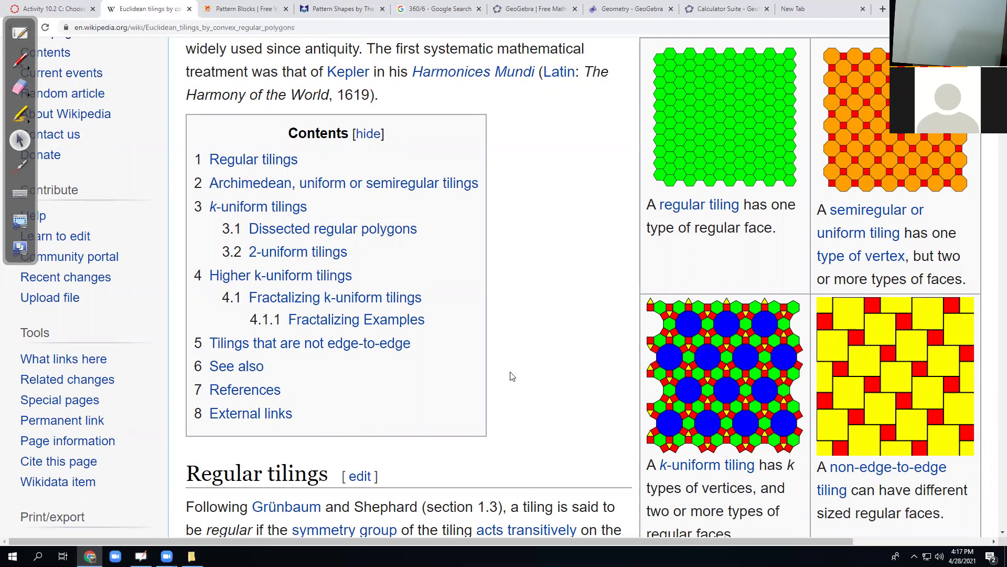
{"action": "scroll", "coordinate": [513, 376], "scroll_direction": "down", "scroll_amount": 5}
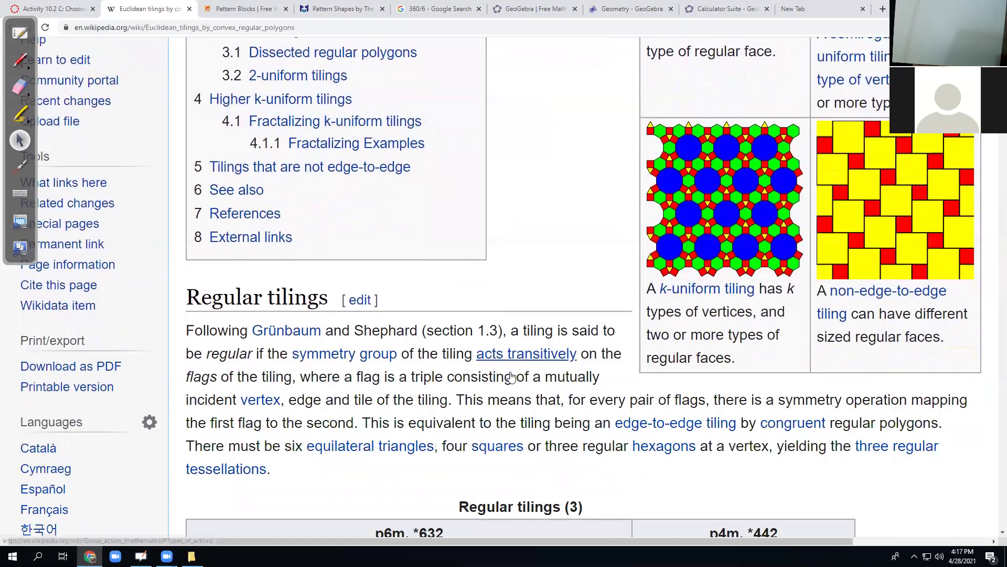
{"action": "scroll", "coordinate": [901, 339], "scroll_direction": "down", "scroll_amount": 5}
{"action": "scroll", "coordinate": [904, 339], "scroll_direction": "down", "scroll_amount": 7}
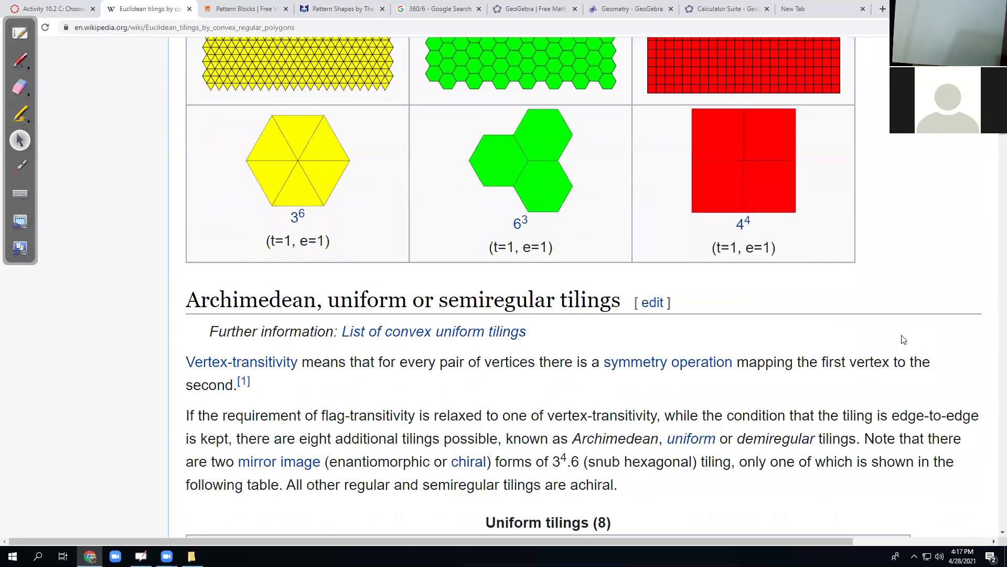
{"action": "scroll", "coordinate": [903, 339], "scroll_direction": "down", "scroll_amount": 6}
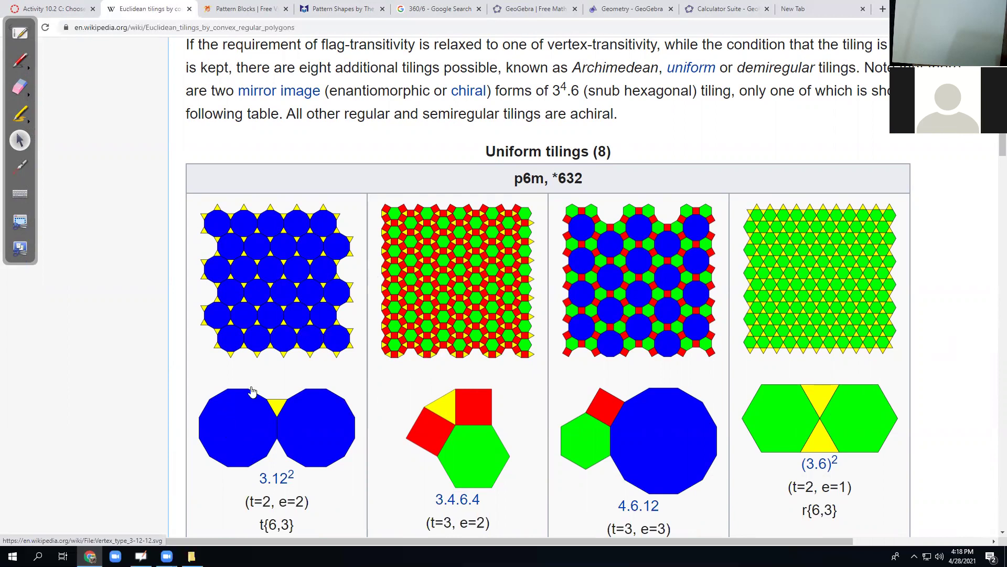
{"action": "scroll", "coordinate": [249, 381], "scroll_direction": "down", "scroll_amount": 5}
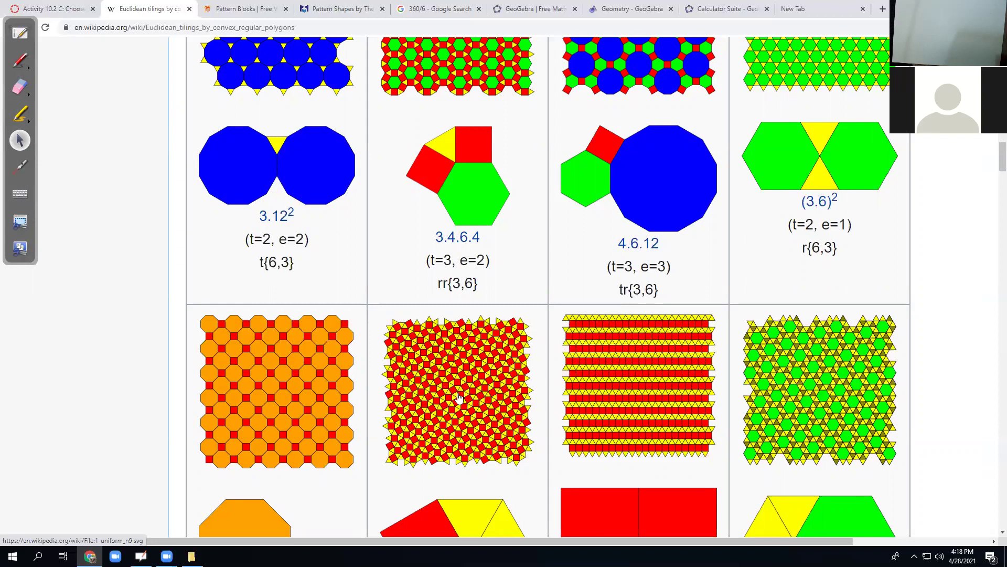
{"action": "scroll", "coordinate": [485, 427], "scroll_direction": "down", "scroll_amount": 4}
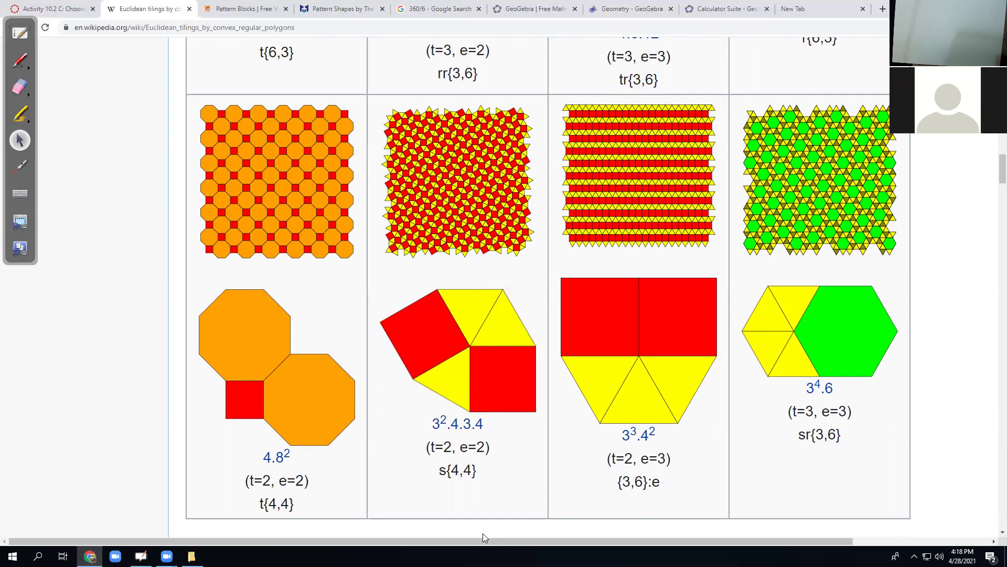
{"action": "scroll", "coordinate": [662, 429], "scroll_direction": "down", "scroll_amount": 1}
{"action": "scroll", "coordinate": [663, 429], "scroll_direction": "down", "scroll_amount": 8}
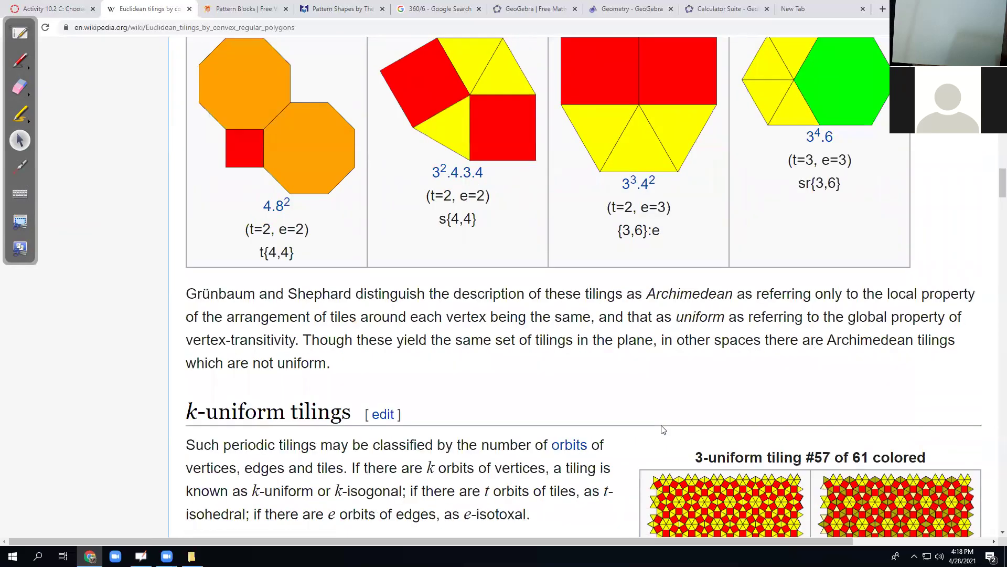
{"action": "scroll", "coordinate": [662, 429], "scroll_direction": "down", "scroll_amount": 12}
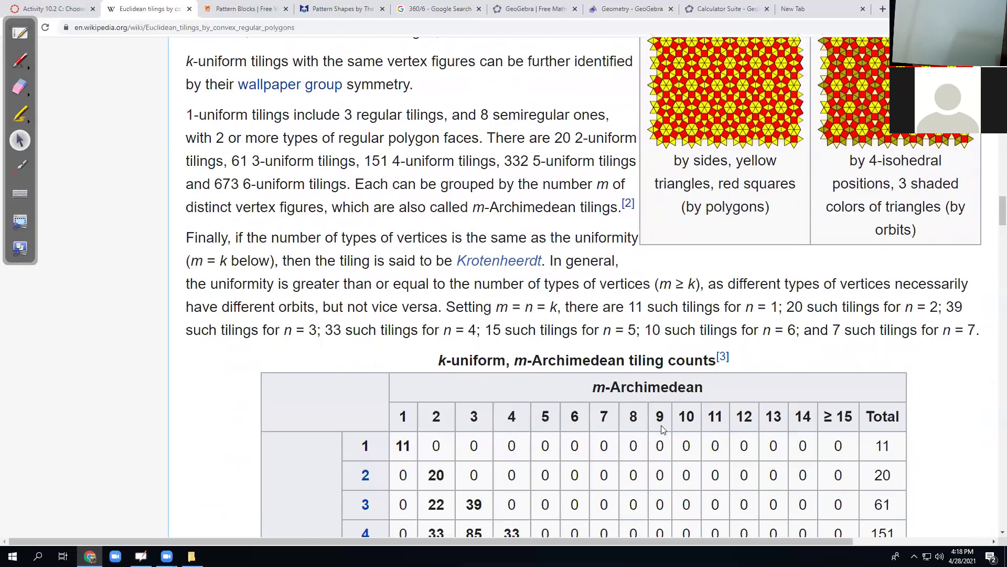
{"action": "scroll", "coordinate": [663, 429], "scroll_direction": "down", "scroll_amount": 14}
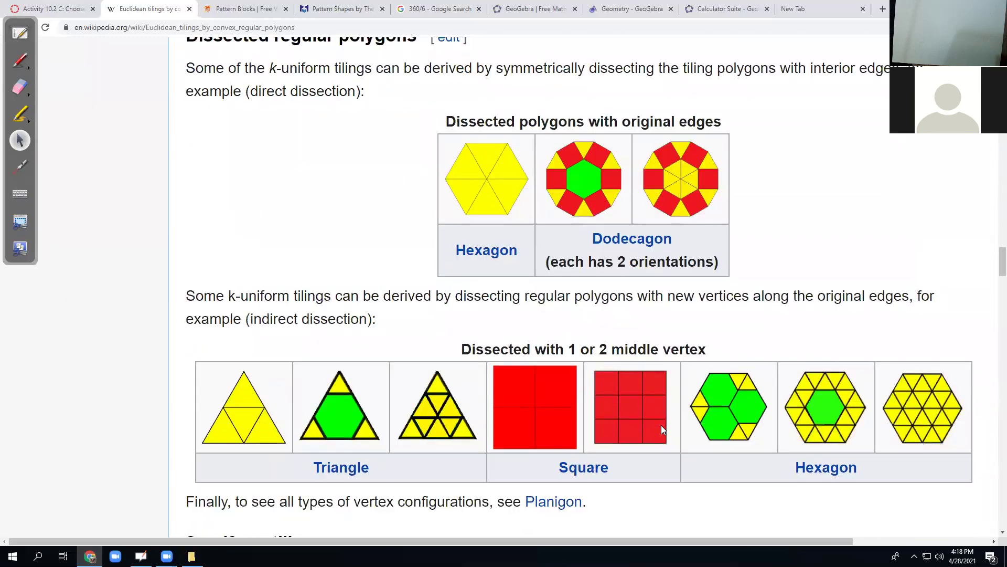
{"action": "scroll", "coordinate": [662, 429], "scroll_direction": "down", "scroll_amount": 9}
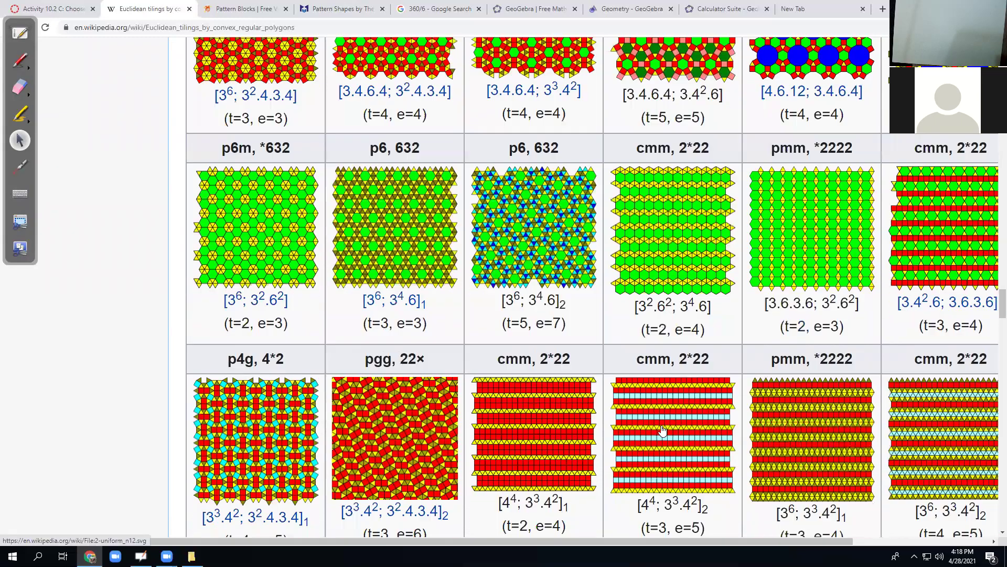
{"action": "scroll", "coordinate": [662, 429], "scroll_direction": "down", "scroll_amount": 2}
{"action": "scroll", "coordinate": [663, 429], "scroll_direction": "up", "scroll_amount": 18}
{"action": "scroll", "coordinate": [663, 426], "scroll_direction": "up", "scroll_amount": 20}
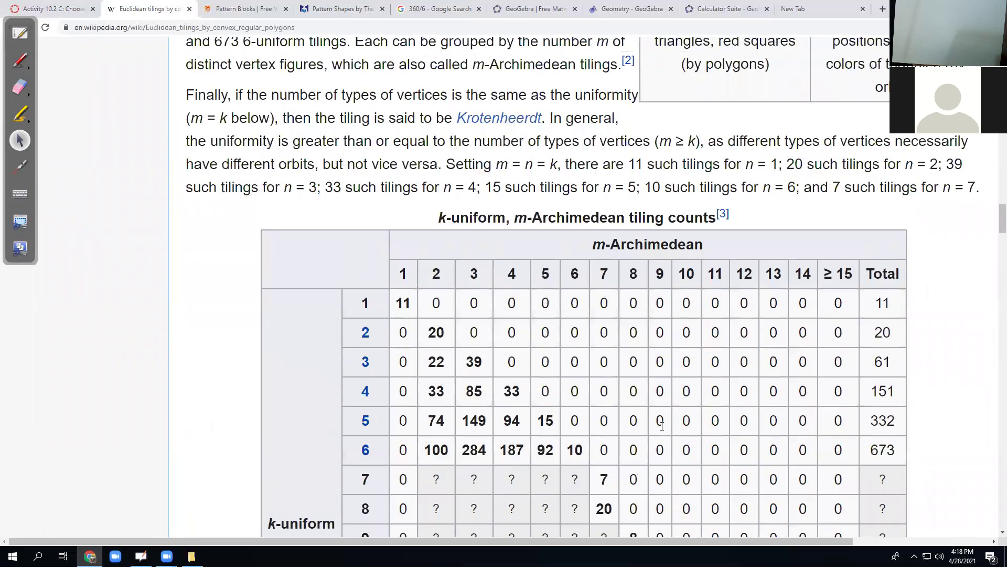
{"action": "scroll", "coordinate": [660, 425], "scroll_direction": "up", "scroll_amount": 18}
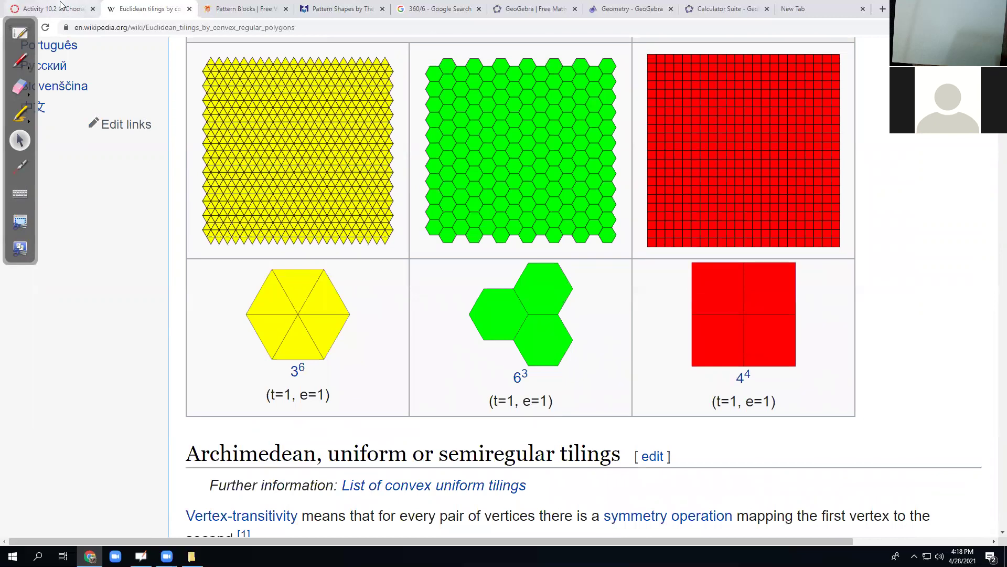
Review the Canvas assignment page, then bring up the Interior Angle Sums whiteboard.
{"action": "left_click", "coordinate": [61, 6]}
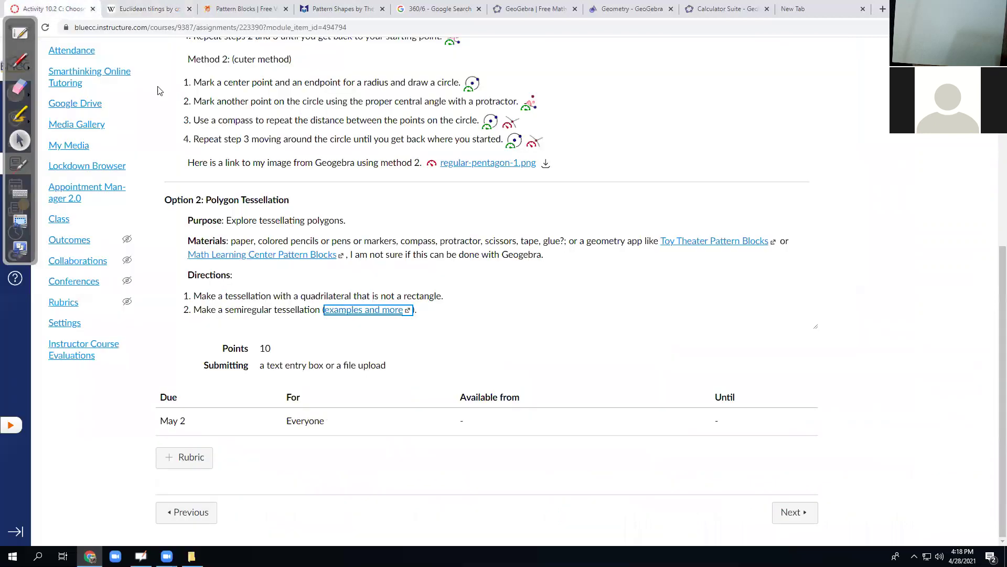
{"action": "scroll", "coordinate": [548, 318], "scroll_direction": "up", "scroll_amount": 5}
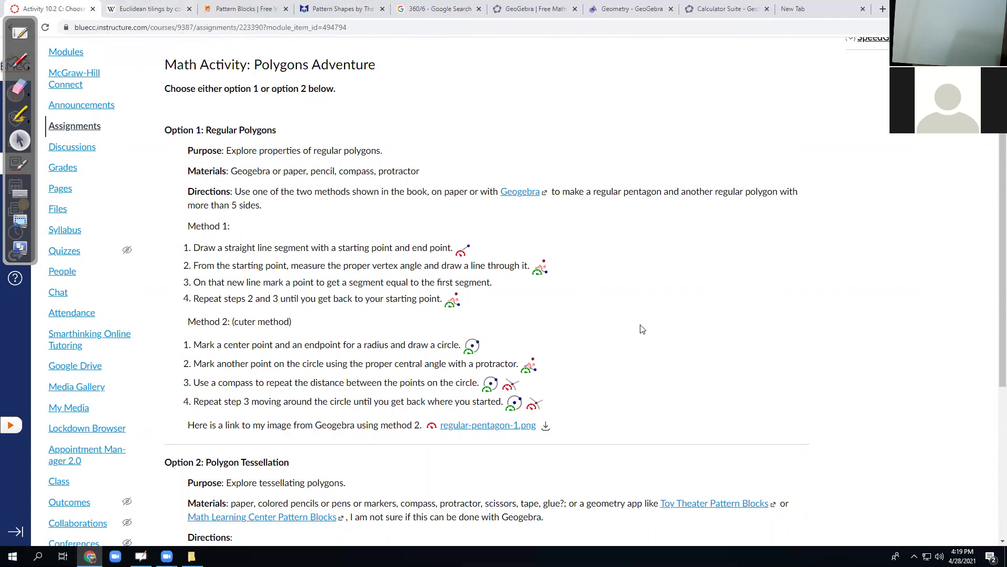
{"action": "scroll", "coordinate": [642, 329], "scroll_direction": "down", "scroll_amount": 1}
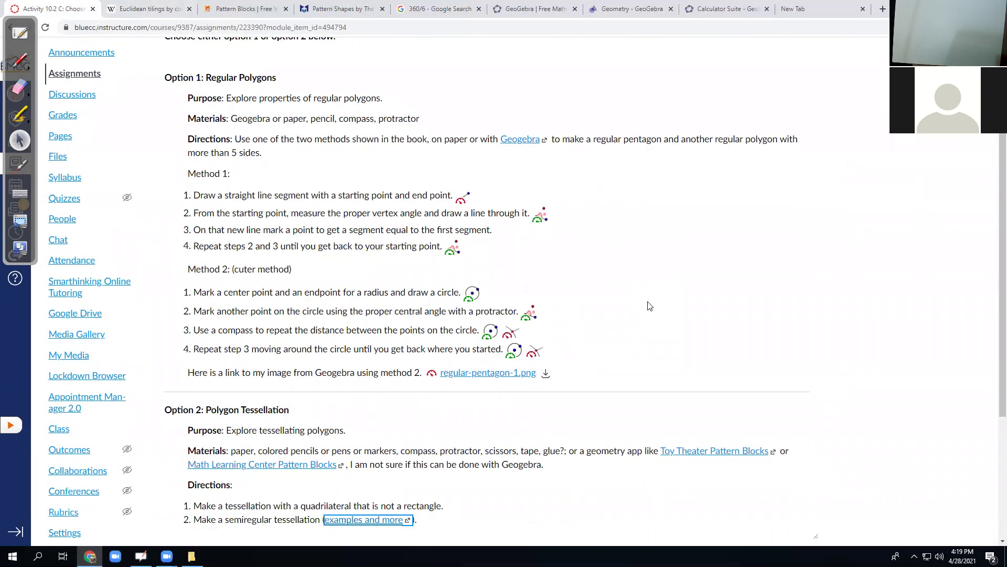
{"action": "scroll", "coordinate": [658, 320], "scroll_direction": "down", "scroll_amount": 3}
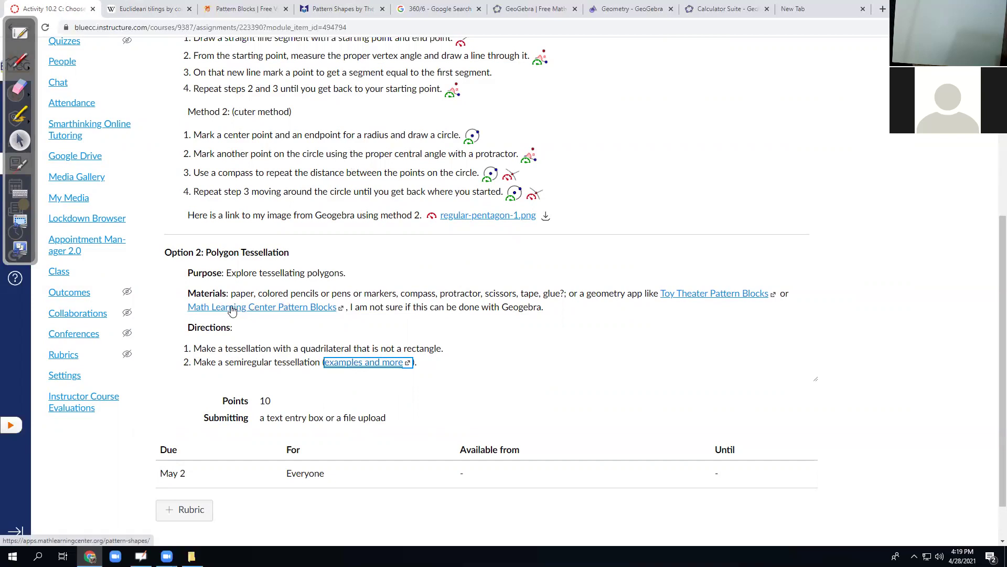
{"action": "left_click", "coordinate": [22, 37]}
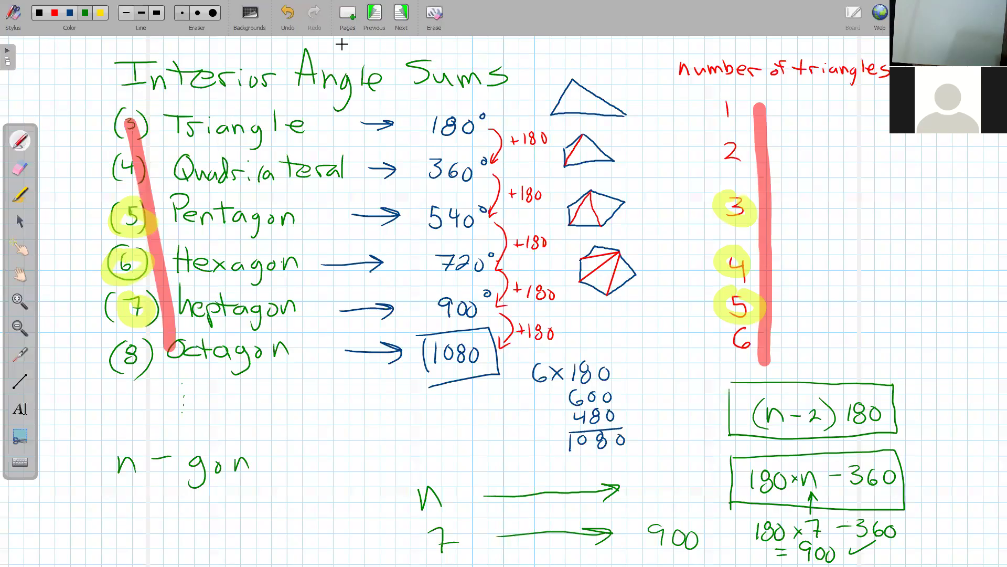
Page past the earlier whiteboard pages and add a fresh blank grid page.
{"action": "key", "text": "Page_Down"}
{"action": "key", "text": "Page_Down"}
{"action": "key", "text": "Page_Down"}
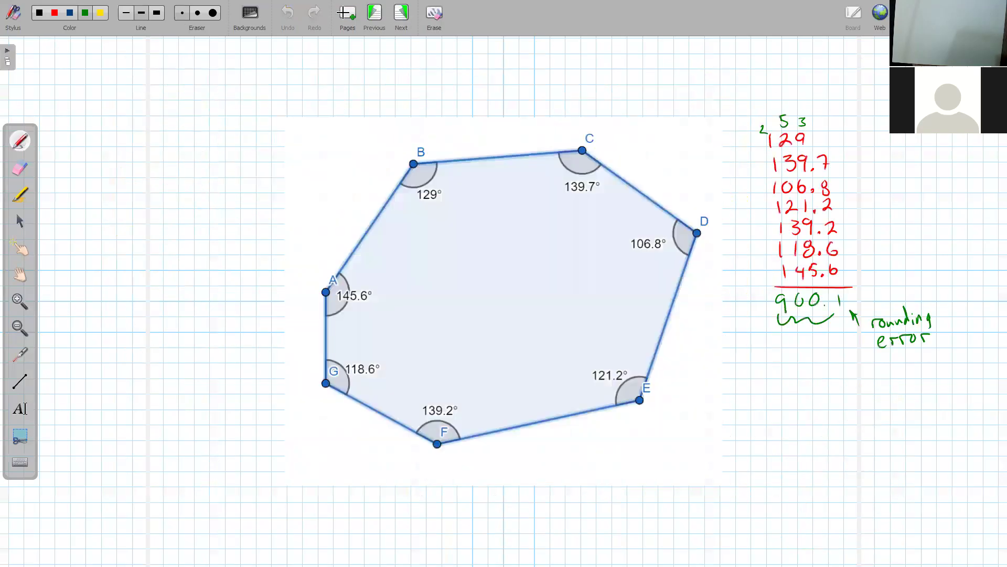
{"action": "left_click", "coordinate": [403, 9]}
{"action": "left_click", "coordinate": [401, 8]}
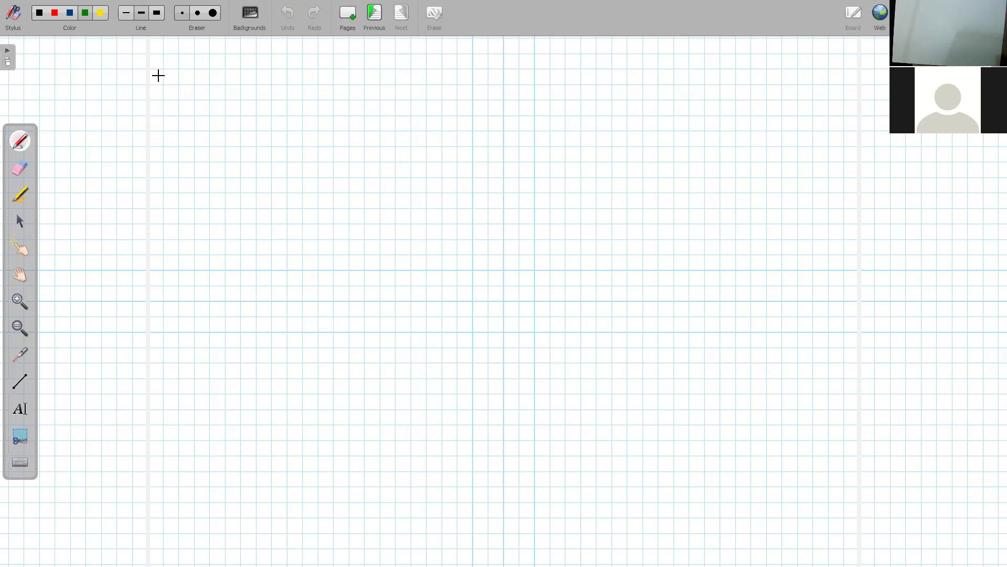
Handwrite the green title 'Tesselation (Tiling)' on the new page.
{"action": "left_click_drag", "start_coordinate": [160, 73], "coordinate": [162, 100]}
{"action": "left_click_drag", "start_coordinate": [135, 67], "coordinate": [193, 59]}
{"action": "left_click_drag", "start_coordinate": [177, 95], "coordinate": [200, 97]}
{"action": "left_click_drag", "start_coordinate": [233, 78], "coordinate": [212, 100]}
{"action": "mouse_move", "coordinate": [247, 80]}
{"action": "left_mouse_down"}
{"action": "mouse_move", "coordinate": [230, 103]}
{"action": "mouse_move", "coordinate": [289, 100]}
{"action": "left_mouse_up"}
{"action": "left_click_drag", "start_coordinate": [293, 93], "coordinate": [314, 104]}
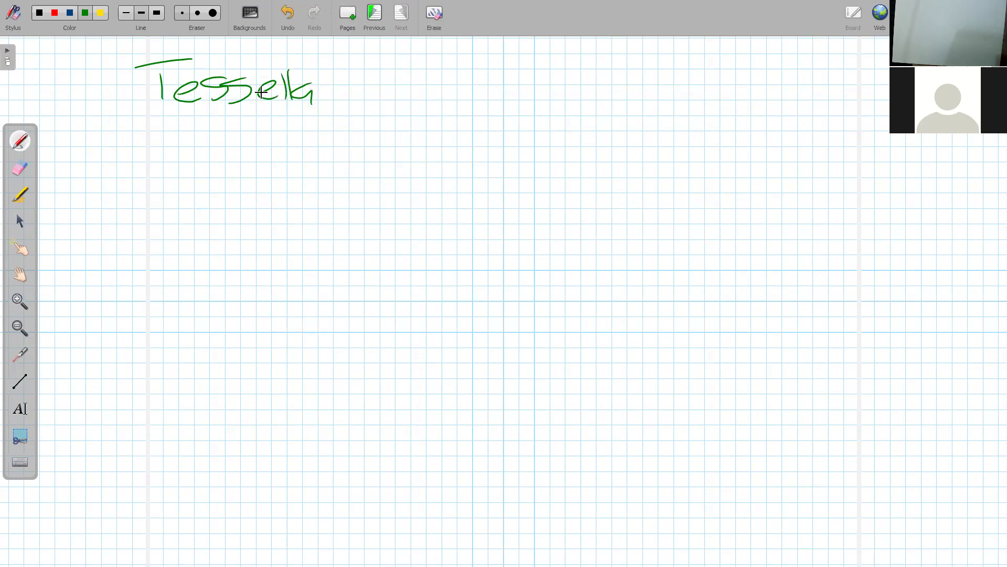
{"action": "mouse_move", "coordinate": [326, 74]}
{"action": "left_mouse_down"}
{"action": "mouse_move", "coordinate": [327, 103]}
{"action": "mouse_move", "coordinate": [333, 84]}
{"action": "mouse_move", "coordinate": [337, 100]}
{"action": "left_mouse_up"}
{"action": "left_click_drag", "start_coordinate": [350, 90], "coordinate": [349, 91]}
{"action": "left_click_drag", "start_coordinate": [360, 91], "coordinate": [374, 103]}
{"action": "left_click_drag", "start_coordinate": [430, 58], "coordinate": [423, 114]}
{"action": "left_click_drag", "start_coordinate": [452, 73], "coordinate": [452, 99]}
{"action": "mouse_move", "coordinate": [434, 75]}
{"action": "left_mouse_down"}
{"action": "mouse_move", "coordinate": [475, 73]}
{"action": "mouse_move", "coordinate": [506, 102]}
{"action": "left_mouse_up"}
{"action": "left_click_drag", "start_coordinate": [512, 86], "coordinate": [530, 130]}
{"action": "left_click_drag", "start_coordinate": [553, 65], "coordinate": [565, 111]}
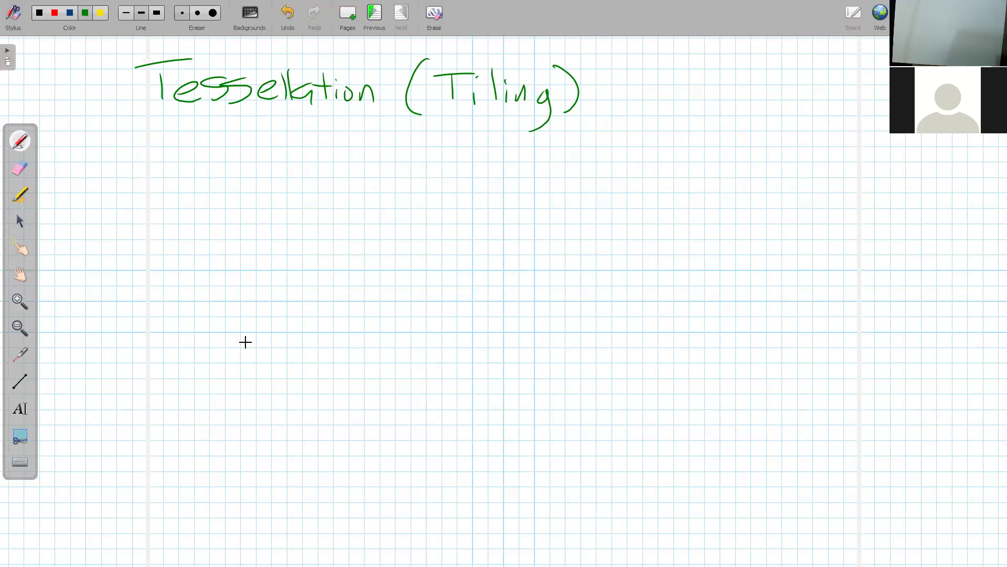
Write the definition 'Cover plane in all directions' below the title.
{"action": "mouse_move", "coordinate": [247, 133]}
{"action": "left_mouse_down"}
{"action": "mouse_move", "coordinate": [251, 152]}
{"action": "mouse_move", "coordinate": [303, 150]}
{"action": "mouse_move", "coordinate": [318, 139]}
{"action": "mouse_move", "coordinate": [358, 168]}
{"action": "left_mouse_up"}
{"action": "mouse_move", "coordinate": [355, 140]}
{"action": "left_mouse_down"}
{"action": "mouse_move", "coordinate": [357, 167]}
{"action": "mouse_move", "coordinate": [381, 132]}
{"action": "mouse_move", "coordinate": [383, 152]}
{"action": "left_mouse_up"}
{"action": "left_click_drag", "start_coordinate": [397, 141], "coordinate": [436, 152]}
{"action": "left_click", "coordinate": [491, 130]}
{"action": "mouse_move", "coordinate": [491, 137]}
{"action": "left_mouse_down"}
{"action": "mouse_move", "coordinate": [492, 151]}
{"action": "mouse_move", "coordinate": [583, 148]}
{"action": "left_mouse_up"}
{"action": "mouse_move", "coordinate": [593, 121]}
{"action": "left_mouse_down"}
{"action": "mouse_move", "coordinate": [594, 143]}
{"action": "mouse_move", "coordinate": [630, 148]}
{"action": "left_mouse_up"}
{"action": "mouse_move", "coordinate": [637, 119]}
{"action": "left_mouse_down"}
{"action": "mouse_move", "coordinate": [639, 148]}
{"action": "mouse_move", "coordinate": [677, 137]}
{"action": "left_mouse_up"}
{"action": "mouse_move", "coordinate": [678, 142]}
{"action": "left_mouse_down"}
{"action": "mouse_move", "coordinate": [692, 138]}
{"action": "mouse_move", "coordinate": [688, 148]}
{"action": "left_mouse_up"}
{"action": "mouse_move", "coordinate": [706, 116]}
{"action": "left_mouse_down"}
{"action": "mouse_move", "coordinate": [702, 139]}
{"action": "mouse_move", "coordinate": [717, 148]}
{"action": "mouse_move", "coordinate": [730, 138]}
{"action": "mouse_move", "coordinate": [757, 148]}
{"action": "left_mouse_up"}
{"action": "left_click", "coordinate": [720, 128]}
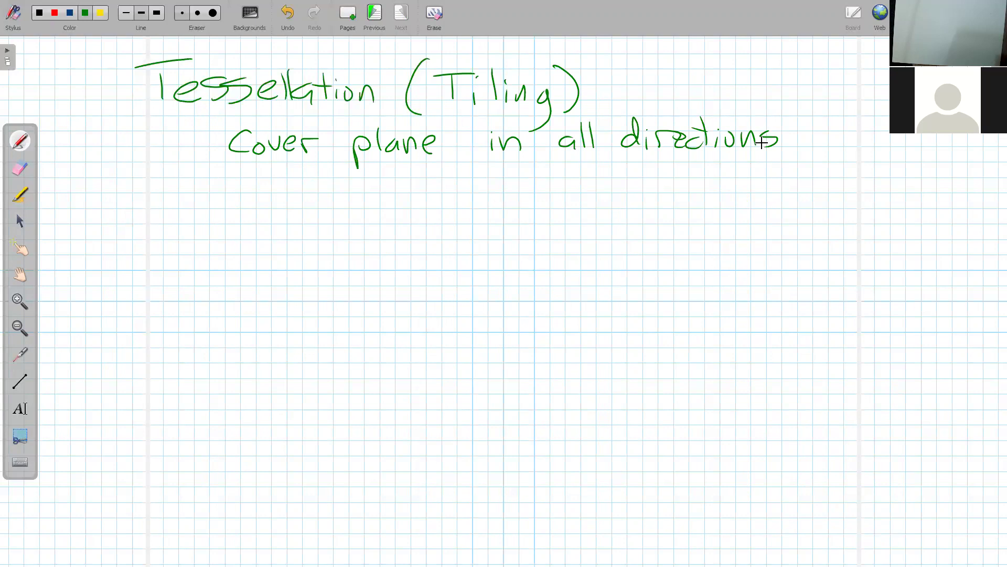
Add the red note 'Tile a room with a pattern' and return to the browser.
{"action": "left_click", "coordinate": [55, 14]}
{"action": "left_click_drag", "start_coordinate": [245, 186], "coordinate": [245, 208]}
{"action": "mouse_move", "coordinate": [223, 185]}
{"action": "left_mouse_down"}
{"action": "mouse_move", "coordinate": [272, 185]}
{"action": "mouse_move", "coordinate": [298, 203]}
{"action": "mouse_move", "coordinate": [332, 206]}
{"action": "mouse_move", "coordinate": [382, 195]}
{"action": "left_mouse_up"}
{"action": "left_click", "coordinate": [264, 185]}
{"action": "mouse_move", "coordinate": [395, 193]}
{"action": "left_mouse_down"}
{"action": "mouse_move", "coordinate": [438, 207]}
{"action": "mouse_move", "coordinate": [536, 204]}
{"action": "left_mouse_up"}
{"action": "mouse_move", "coordinate": [544, 171]}
{"action": "left_mouse_down"}
{"action": "mouse_move", "coordinate": [530, 192]}
{"action": "mouse_move", "coordinate": [559, 205]}
{"action": "mouse_move", "coordinate": [680, 206]}
{"action": "left_mouse_up"}
{"action": "mouse_move", "coordinate": [685, 177]}
{"action": "left_mouse_down"}
{"action": "mouse_move", "coordinate": [687, 207]}
{"action": "mouse_move", "coordinate": [703, 188]}
{"action": "left_mouse_up"}
{"action": "mouse_move", "coordinate": [706, 170]}
{"action": "left_mouse_down"}
{"action": "mouse_move", "coordinate": [709, 205]}
{"action": "mouse_move", "coordinate": [717, 185]}
{"action": "left_mouse_up"}
{"action": "mouse_move", "coordinate": [717, 201]}
{"action": "left_mouse_down"}
{"action": "mouse_move", "coordinate": [750, 192]}
{"action": "mouse_move", "coordinate": [760, 208]}
{"action": "mouse_move", "coordinate": [779, 209]}
{"action": "left_mouse_up"}
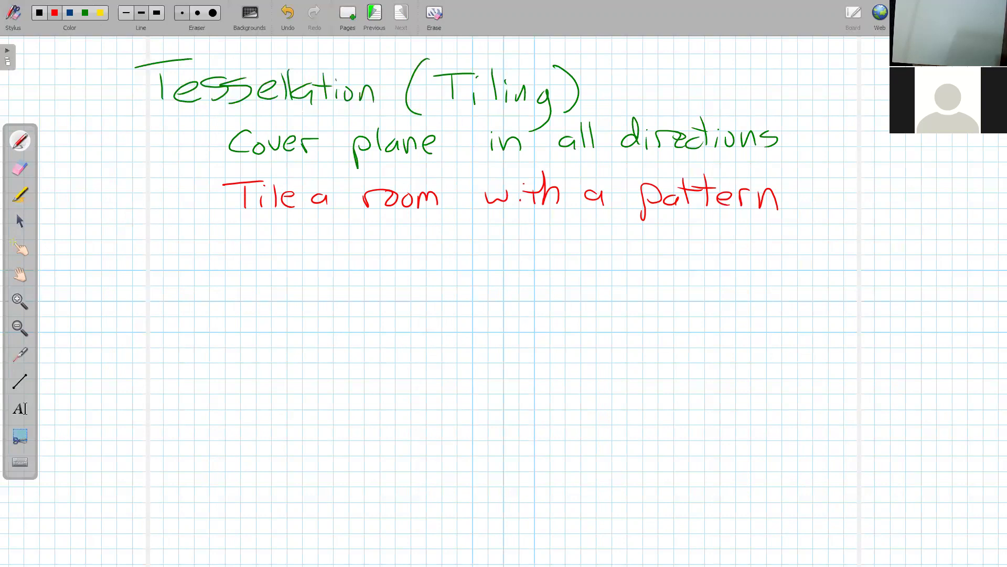
{"action": "key", "text": "alt+Tab"}
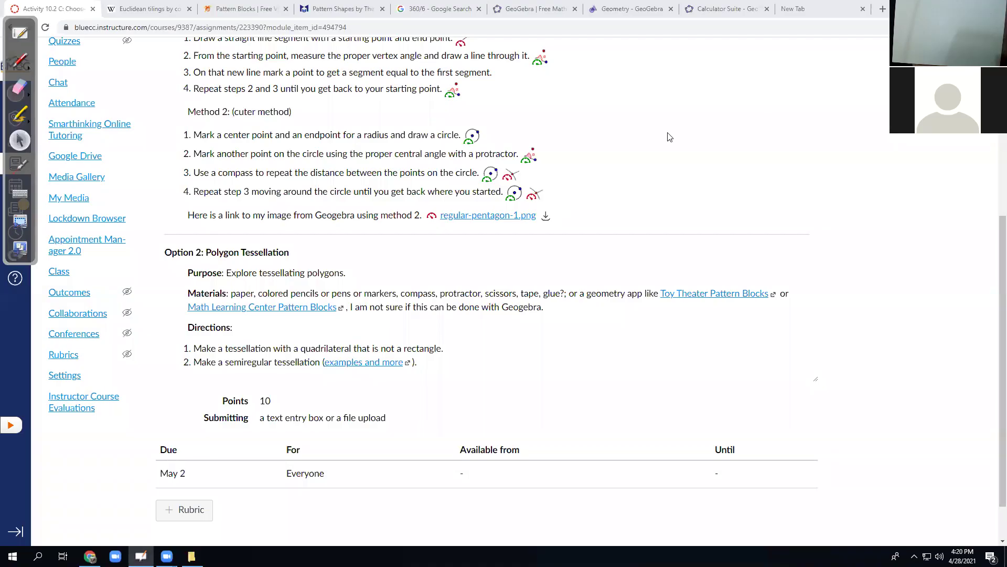
Open Pattern Shapes and snap yellow hexagons together into a flower-shaped cluster.
{"action": "left_click", "coordinate": [239, 311]}
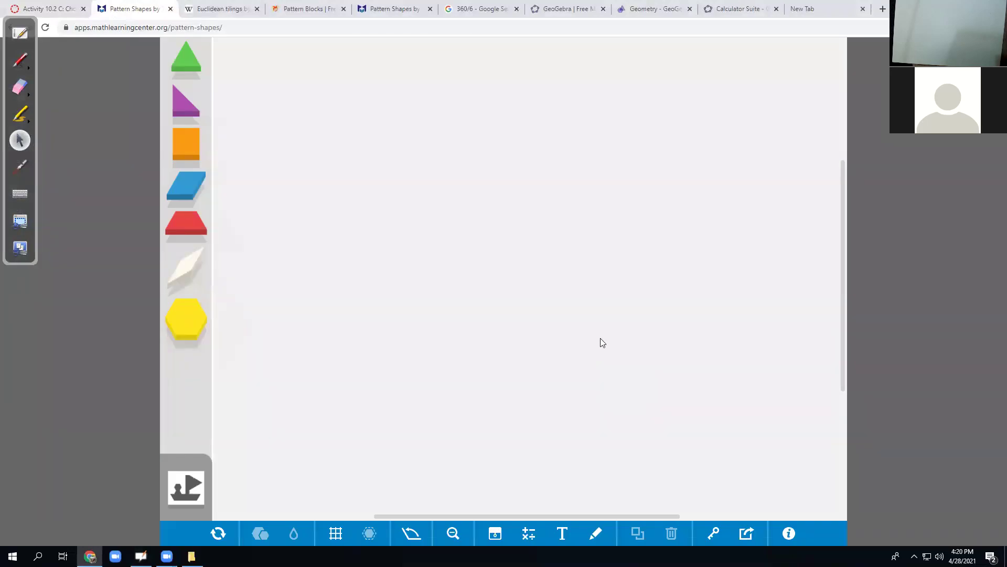
{"action": "left_click_drag", "start_coordinate": [188, 324], "coordinate": [466, 257]}
{"action": "left_click_drag", "start_coordinate": [191, 330], "coordinate": [466, 367]}
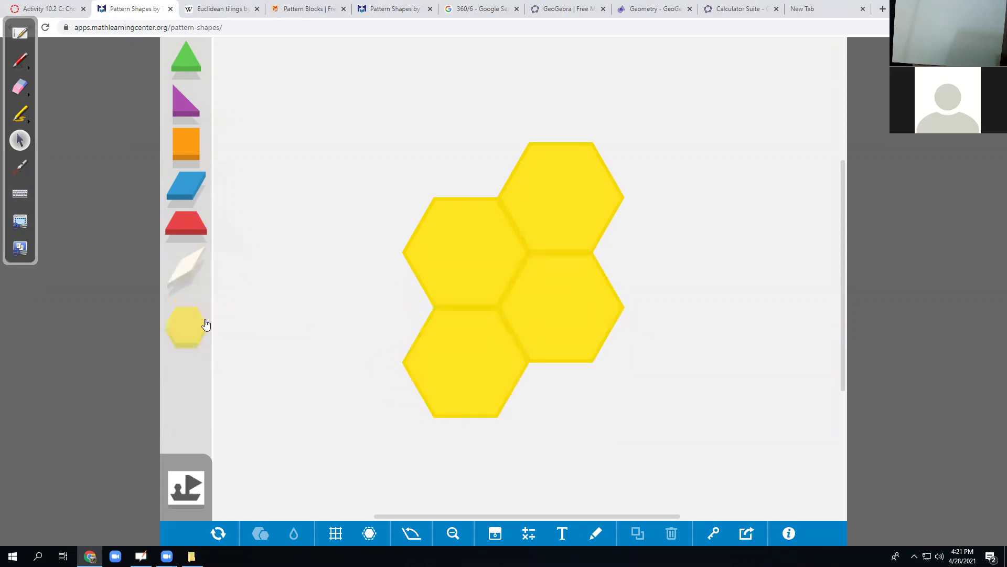
{"action": "left_click_drag", "start_coordinate": [234, 325], "coordinate": [373, 311]}
{"action": "left_click_drag", "start_coordinate": [190, 323], "coordinate": [370, 206]}
{"action": "left_click_drag", "start_coordinate": [215, 297], "coordinate": [468, 148]}
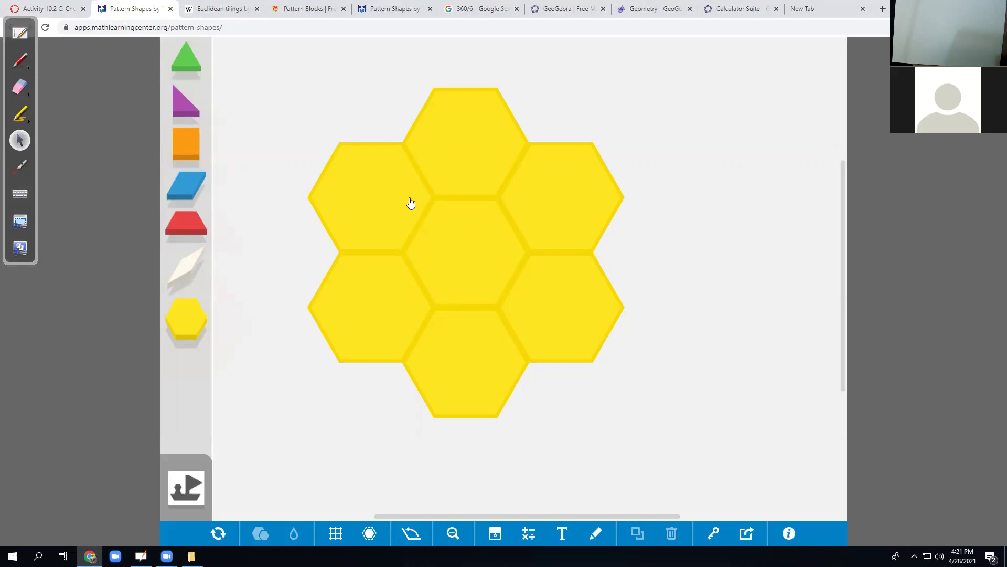
Color the upper-left, right-hand and bottom hexagons orange.
{"action": "left_click", "coordinate": [368, 211]}
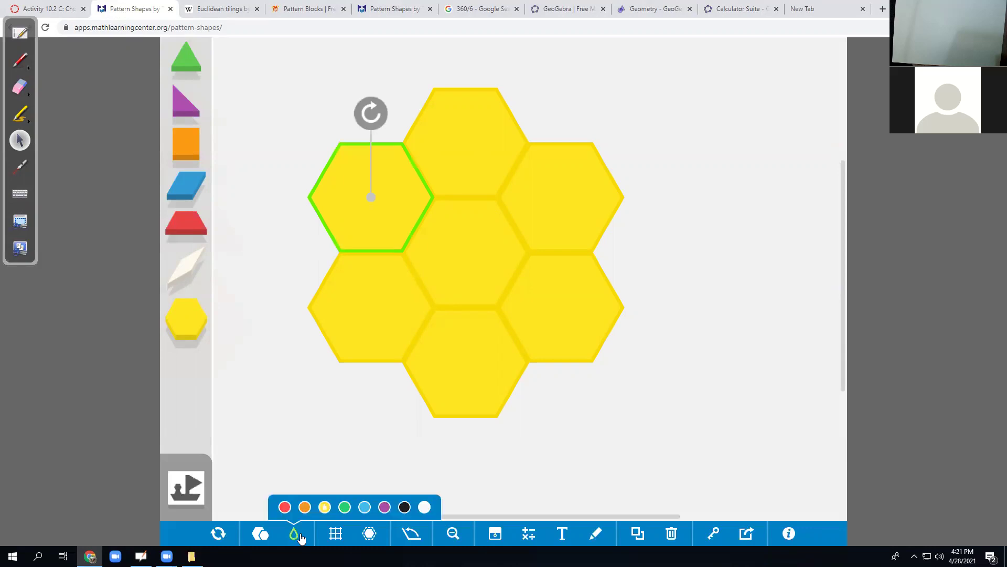
{"action": "left_click", "coordinate": [307, 507]}
{"action": "left_click", "coordinate": [537, 194]}
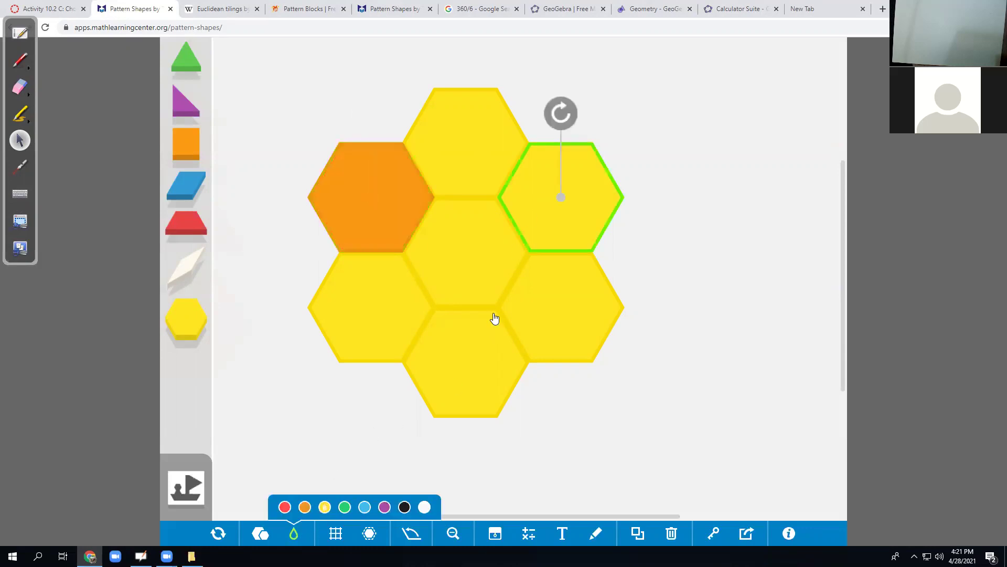
{"action": "left_click", "coordinate": [305, 507]}
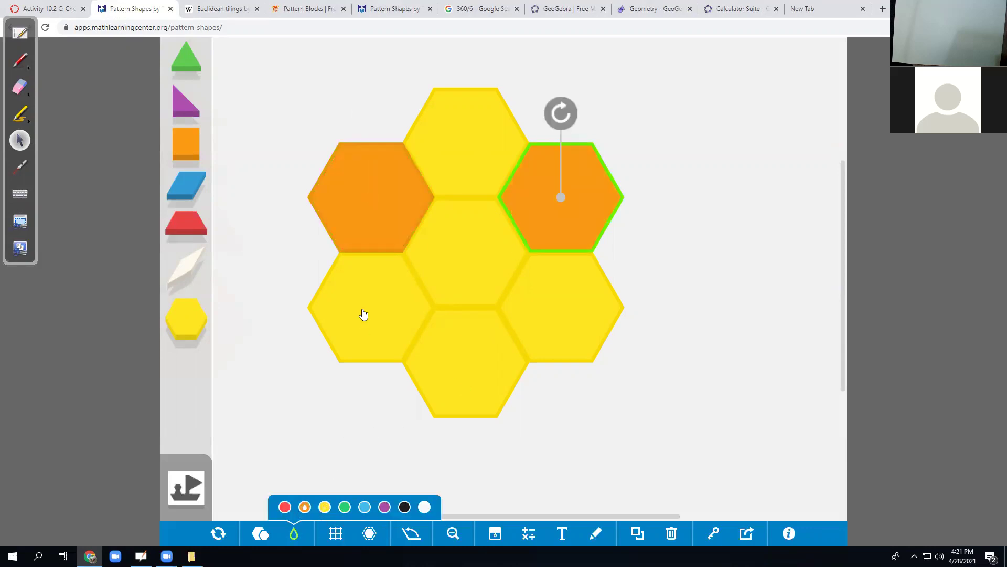
{"action": "left_click", "coordinate": [364, 313]}
{"action": "left_click", "coordinate": [463, 366]}
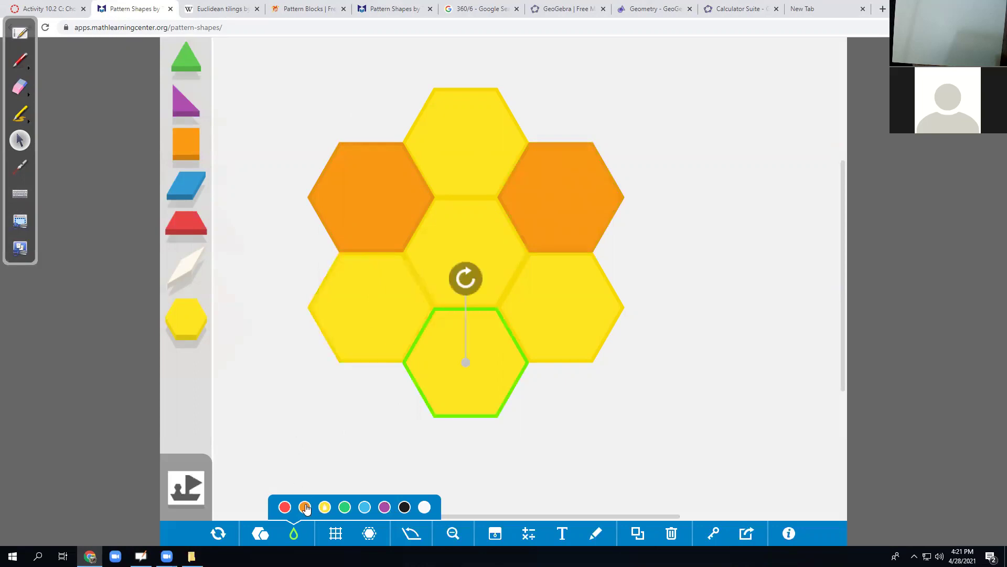
{"action": "left_click", "coordinate": [304, 507]}
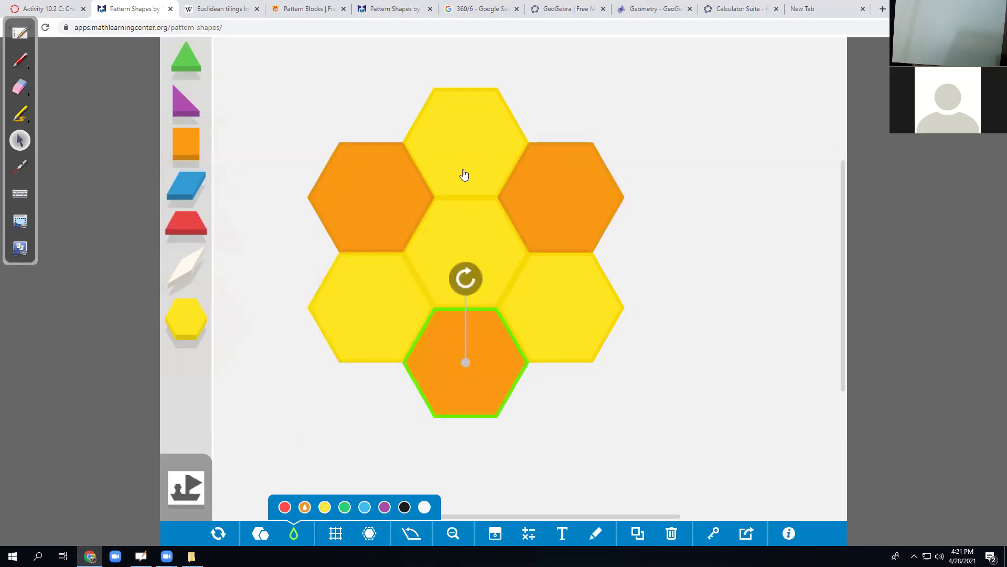
Add seven more yellow hexagons around the left and right sides of the tiling.
{"action": "left_click_drag", "start_coordinate": [187, 321], "coordinate": [367, 94]}
{"action": "left_click_drag", "start_coordinate": [184, 331], "coordinate": [277, 253]}
{"action": "left_click_drag", "start_coordinate": [199, 311], "coordinate": [273, 150]}
{"action": "left_click_drag", "start_coordinate": [206, 338], "coordinate": [560, 92]}
{"action": "left_click_drag", "start_coordinate": [177, 324], "coordinate": [652, 146]}
{"action": "left_click_drag", "start_coordinate": [180, 315], "coordinate": [654, 261]}
{"action": "left_click_drag", "start_coordinate": [191, 322], "coordinate": [653, 363]}
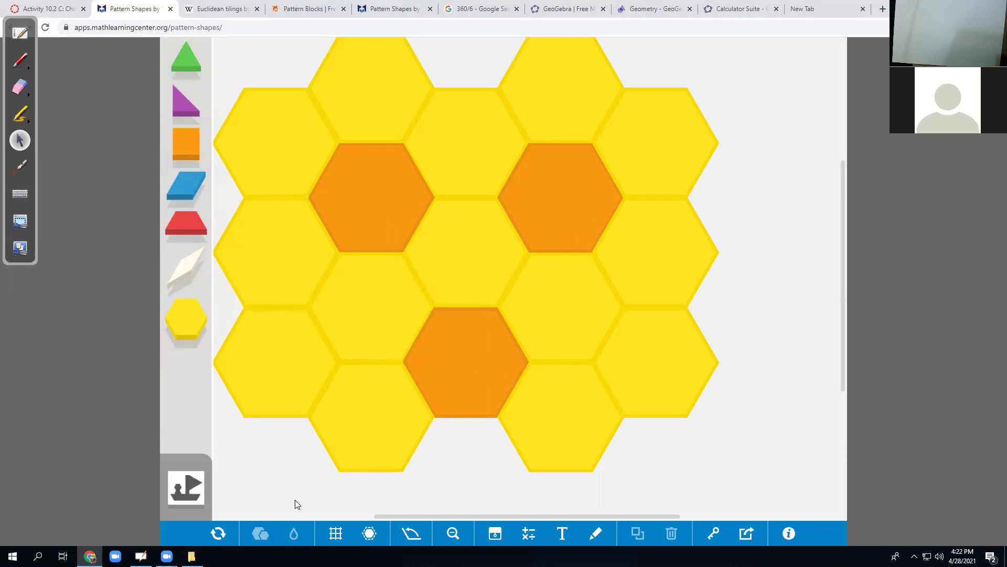
Color the lower-left and lower-right hexagons orange and open Share Your Work.
{"action": "left_click", "coordinate": [270, 372]}
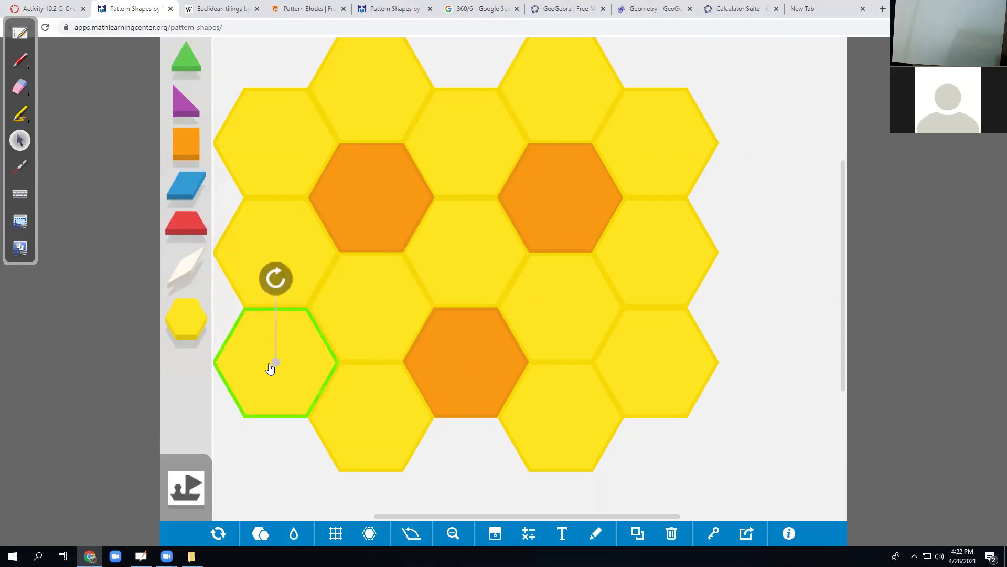
{"action": "left_click", "coordinate": [294, 532]}
{"action": "left_click", "coordinate": [306, 507]}
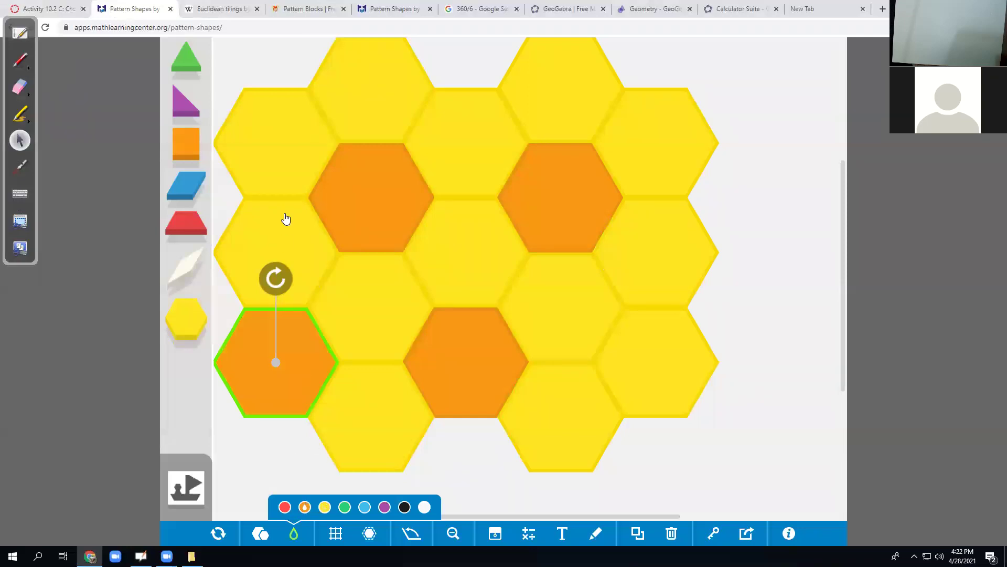
{"action": "left_click", "coordinate": [687, 361]}
{"action": "left_click", "coordinate": [304, 507]}
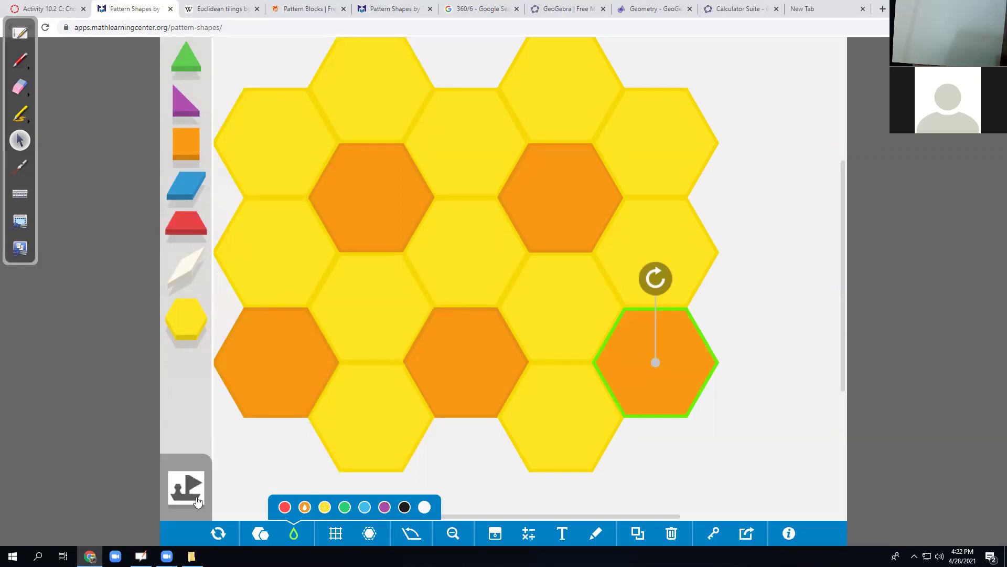
{"action": "left_click", "coordinate": [749, 536]}
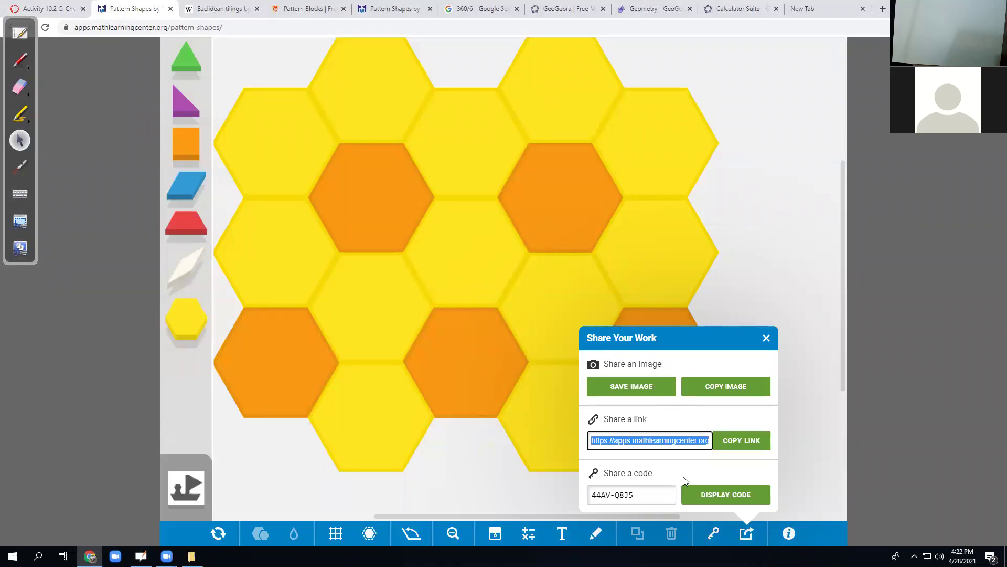
Copy the share link, add two hexagons on the right edge, and recheck the share panel.
{"action": "left_click", "coordinate": [742, 442]}
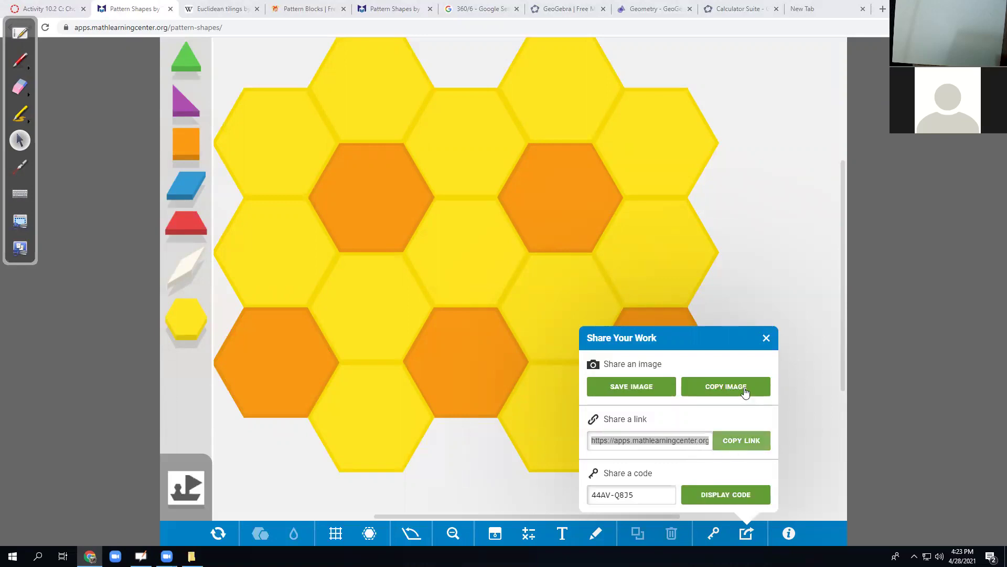
{"action": "left_click", "coordinate": [767, 338]}
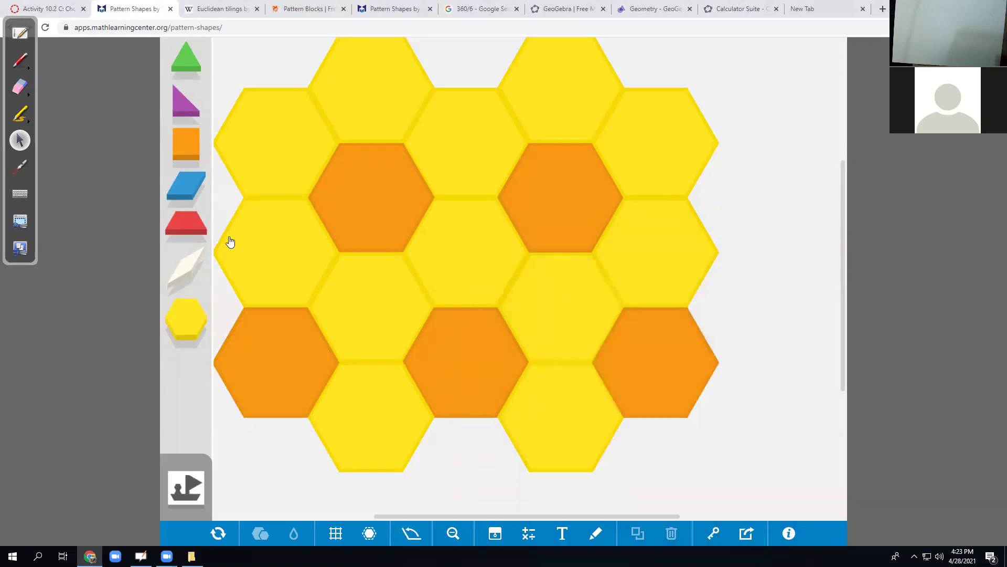
{"action": "left_click_drag", "start_coordinate": [187, 317], "coordinate": [739, 207]}
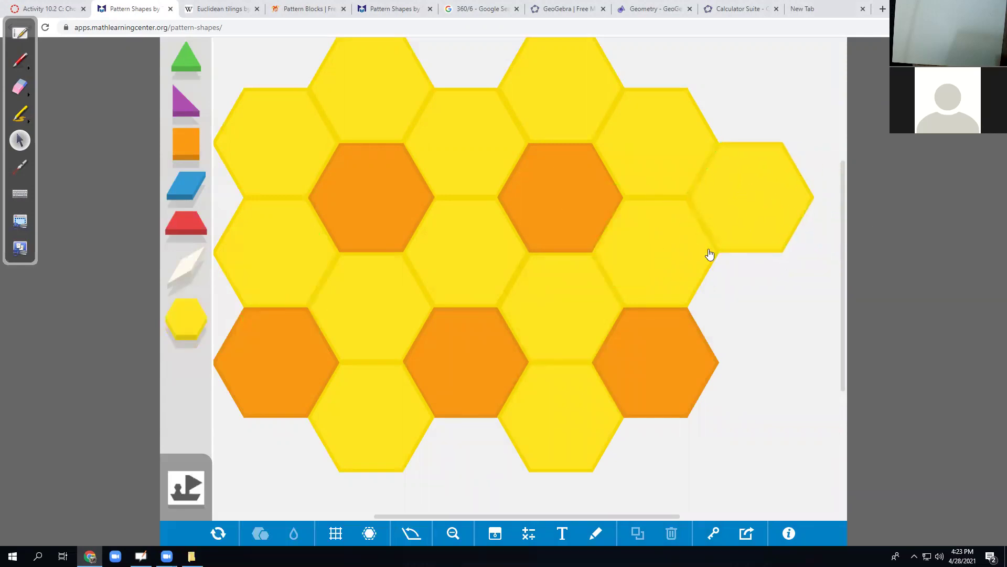
{"action": "left_click_drag", "start_coordinate": [175, 329], "coordinate": [745, 320]}
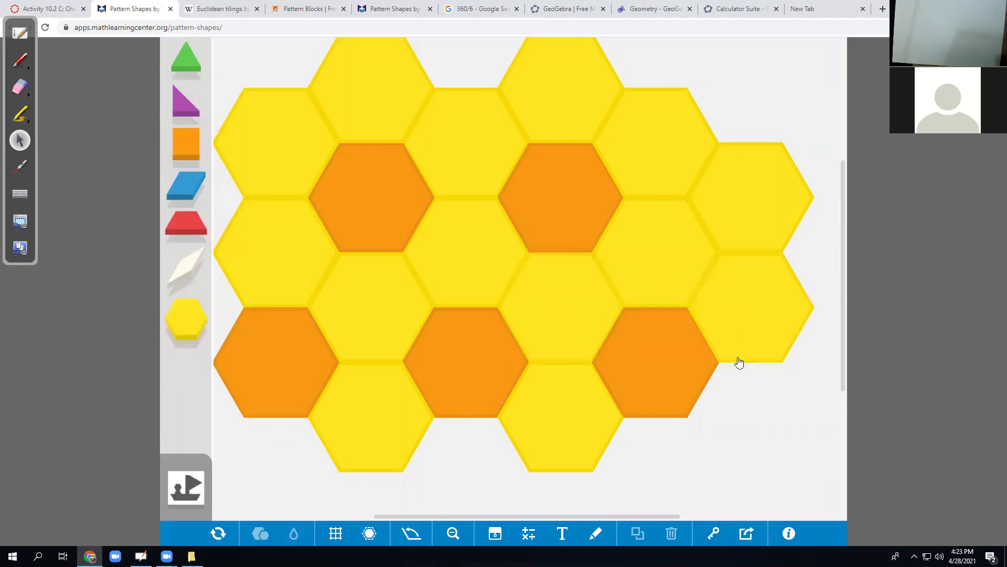
{"action": "left_click", "coordinate": [745, 532]}
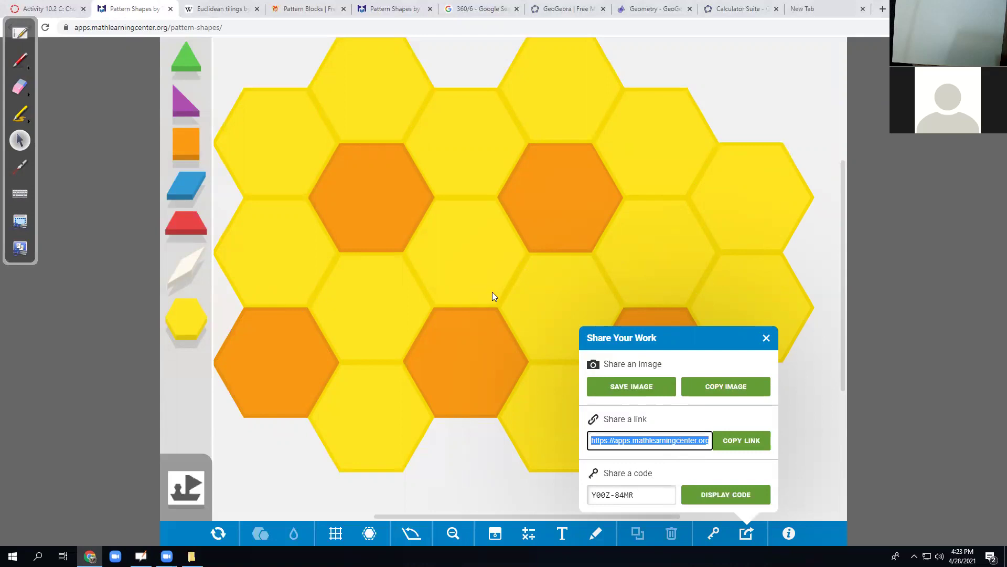
{"action": "left_click", "coordinate": [767, 337]}
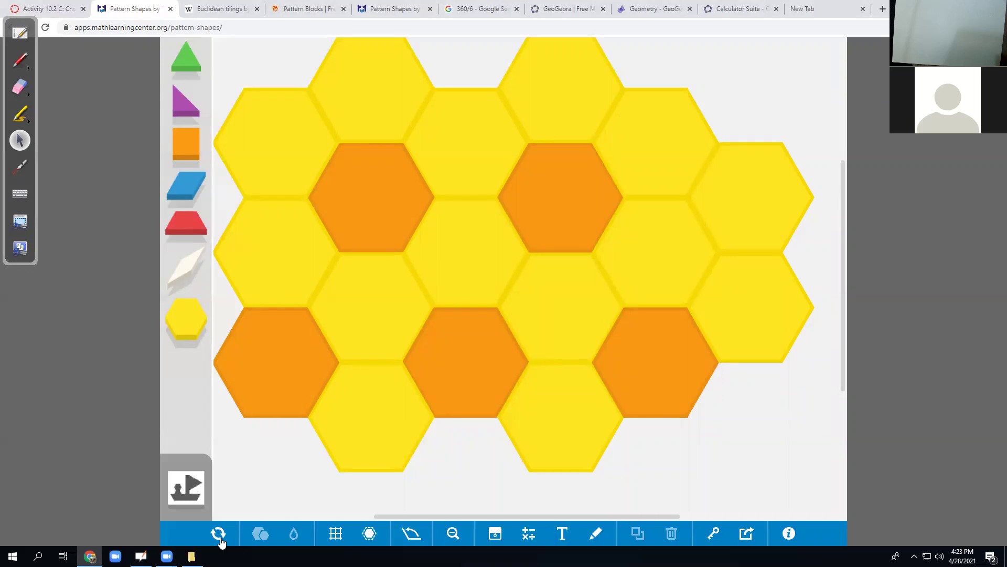
Clear all work and place an orange square on the empty workspace.
{"action": "left_click", "coordinate": [220, 538]}
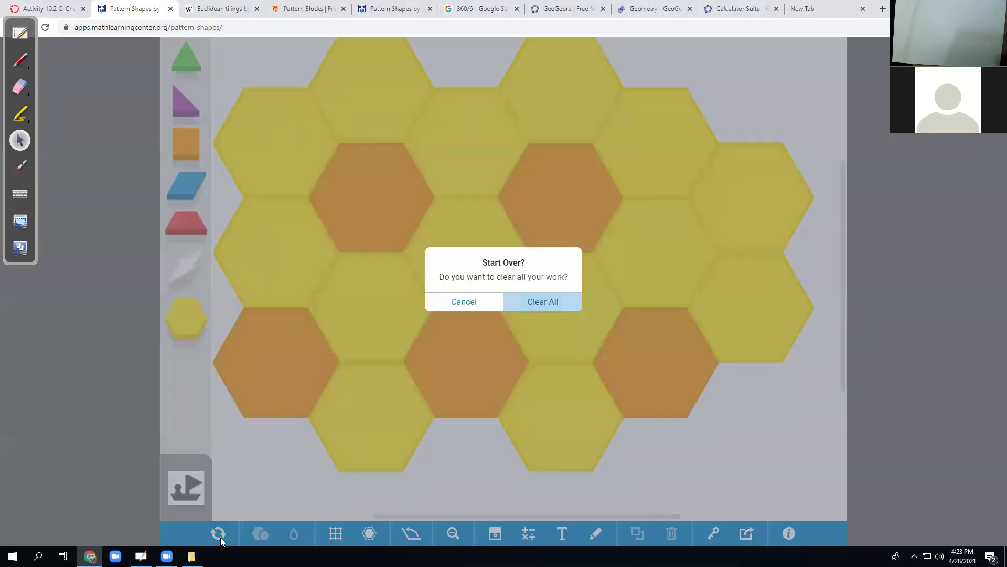
{"action": "left_click", "coordinate": [523, 303]}
{"action": "left_click_drag", "start_coordinate": [186, 143], "coordinate": [449, 248]}
Fit yellow hexagons below, right (rotated about 30°) and above the square.
{"action": "left_click_drag", "start_coordinate": [188, 324], "coordinate": [450, 347]}
{"action": "left_click_drag", "start_coordinate": [200, 316], "coordinate": [573, 234]}
{"action": "left_click", "coordinate": [609, 214]}
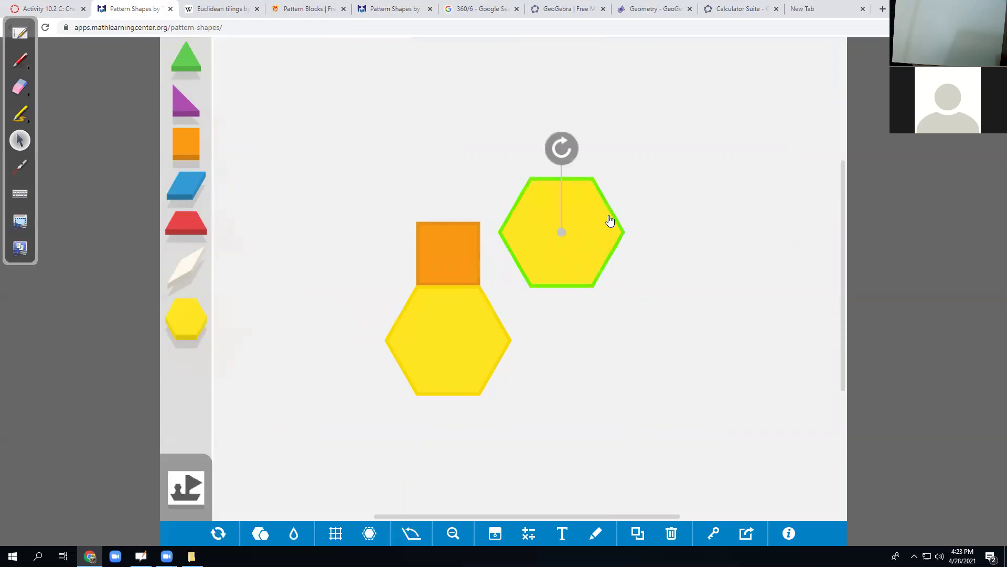
{"action": "left_click_drag", "start_coordinate": [561, 148], "coordinate": [592, 180]}
{"action": "left_click_drag", "start_coordinate": [584, 229], "coordinate": [559, 247]}
{"action": "left_click_drag", "start_coordinate": [191, 307], "coordinate": [446, 174]}
{"action": "left_click_drag", "start_coordinate": [184, 325], "coordinate": [360, 261]}
Rotate the new hexagon and fit it against the square's left side.
{"action": "left_click", "coordinate": [335, 257]}
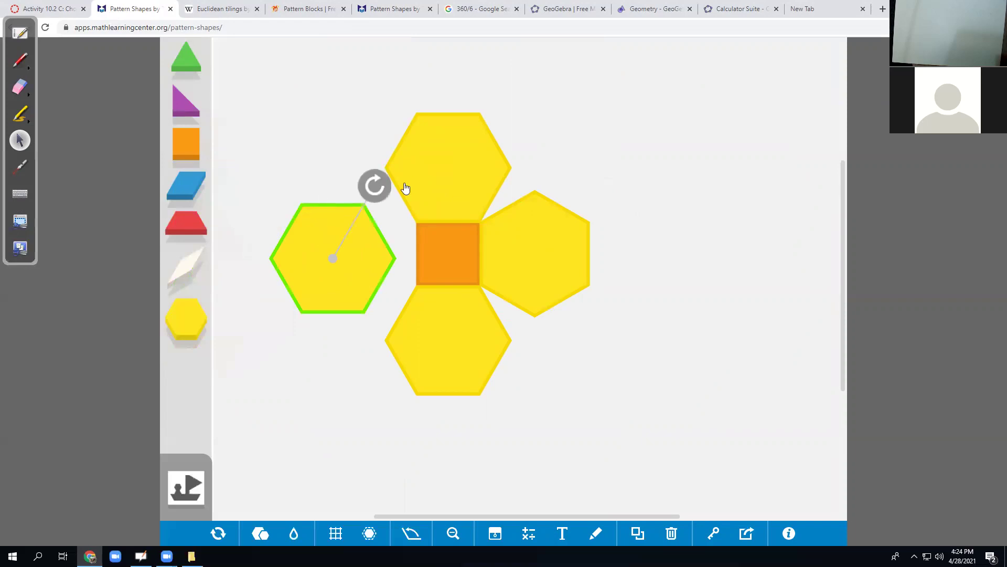
{"action": "left_click_drag", "start_coordinate": [382, 188], "coordinate": [405, 217]}
{"action": "left_click_drag", "start_coordinate": [370, 268], "coordinate": [396, 263]}
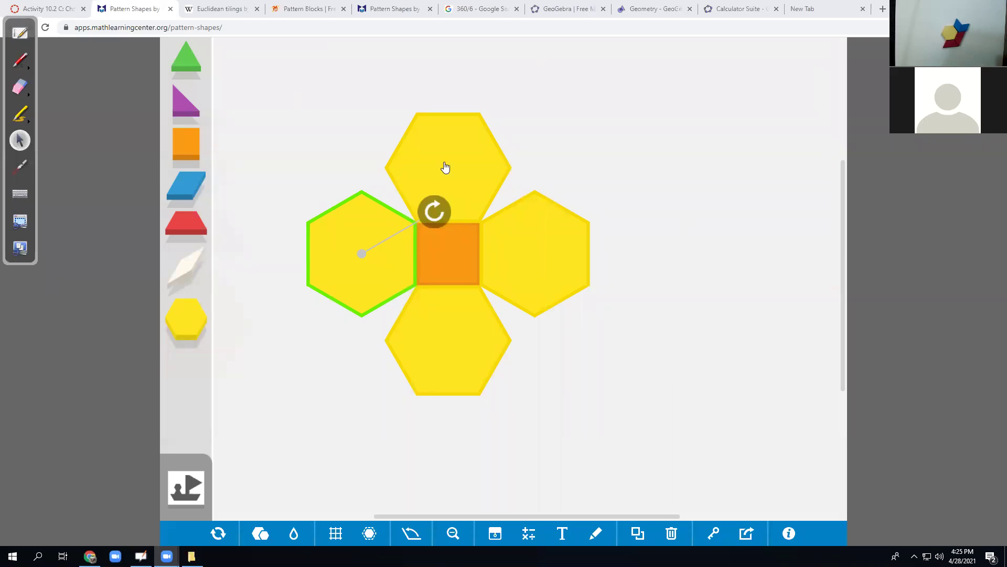
Place a tan rhombus beside the lower hexagons, then return to the tessellation whiteboard.
{"action": "left_click", "coordinate": [378, 192]}
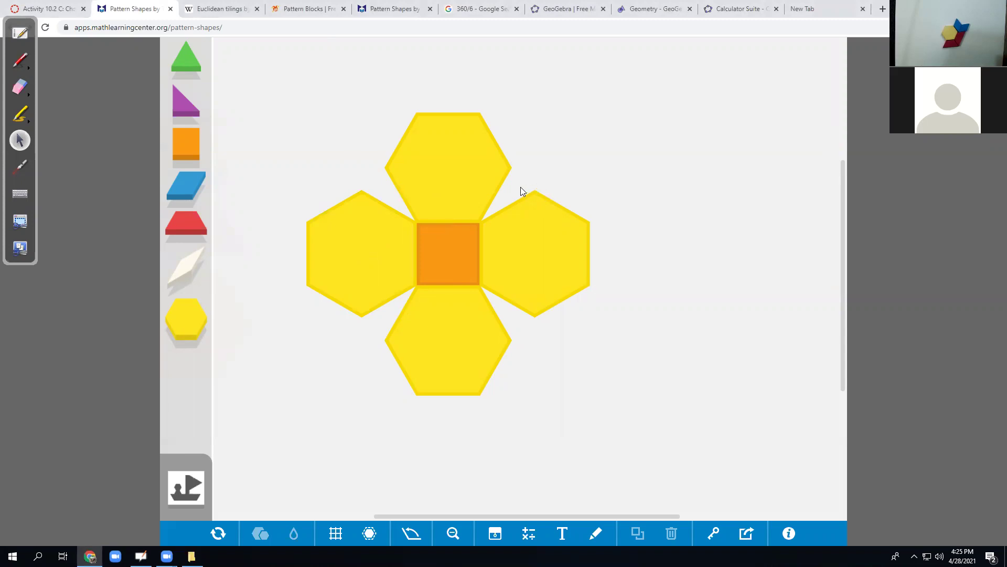
{"action": "left_click_drag", "start_coordinate": [176, 264], "coordinate": [372, 342]}
{"action": "left_click", "coordinate": [373, 369]}
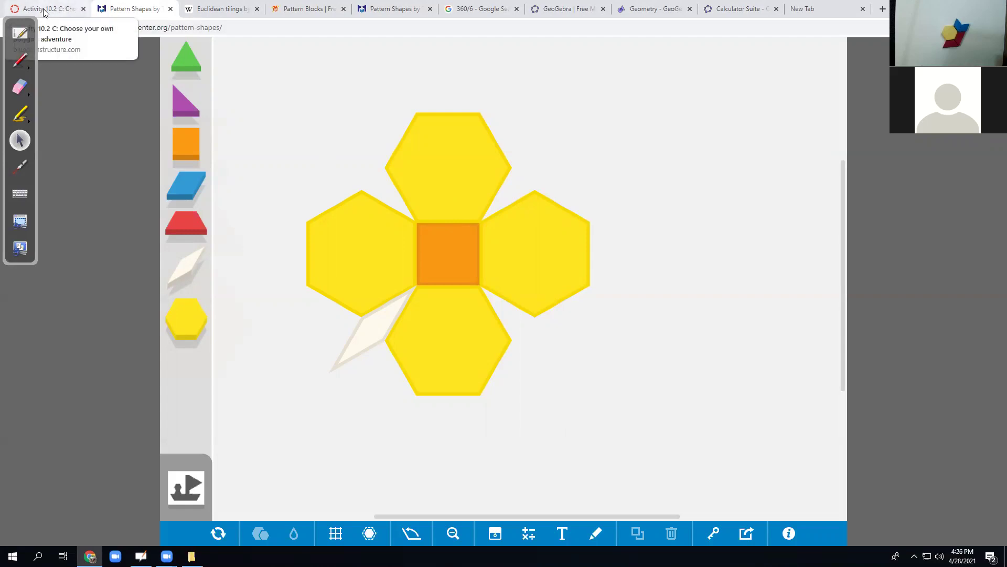
{"action": "left_click", "coordinate": [16, 33]}
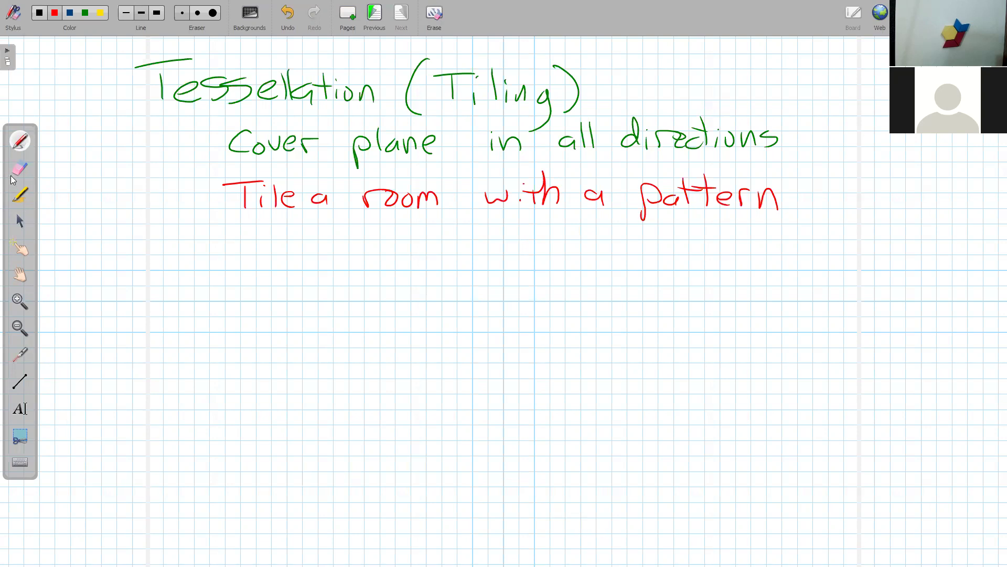
Draw red square sides with straight lines, then a green line down from its top-right corner.
{"action": "left_click", "coordinate": [24, 386]}
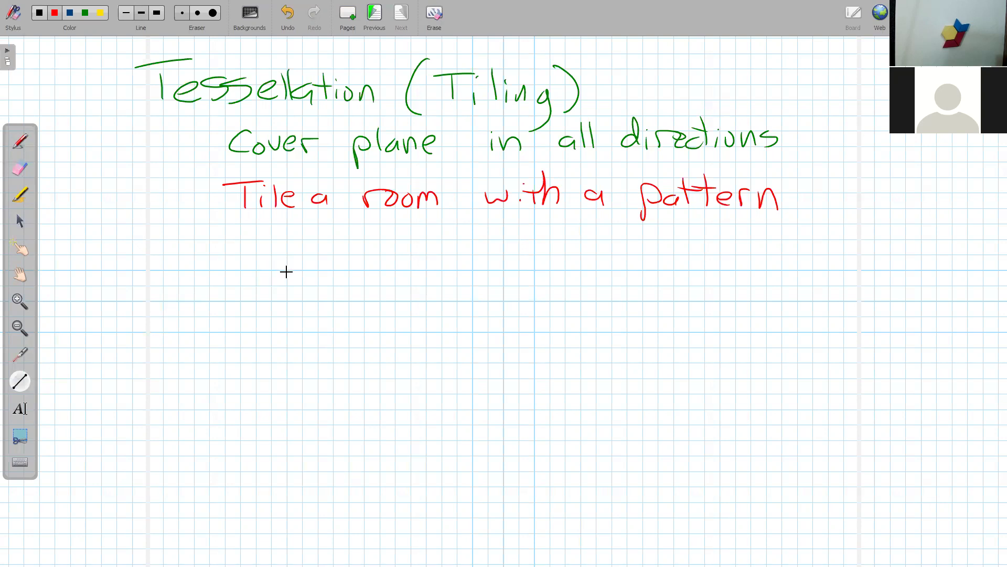
{"action": "mouse_move", "coordinate": [287, 291]}
{"action": "left_mouse_down"}
{"action": "mouse_move", "coordinate": [288, 400]}
{"action": "mouse_move", "coordinate": [412, 395]}
{"action": "mouse_move", "coordinate": [410, 299]}
{"action": "left_mouse_up"}
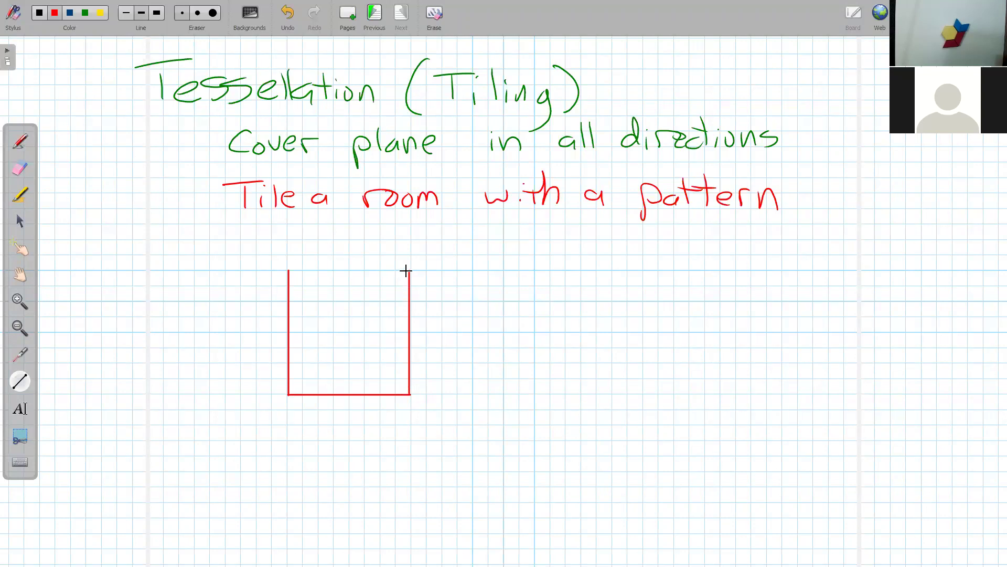
{"action": "left_click_drag", "start_coordinate": [411, 271], "coordinate": [308, 271]}
{"action": "left_click", "coordinate": [85, 13]}
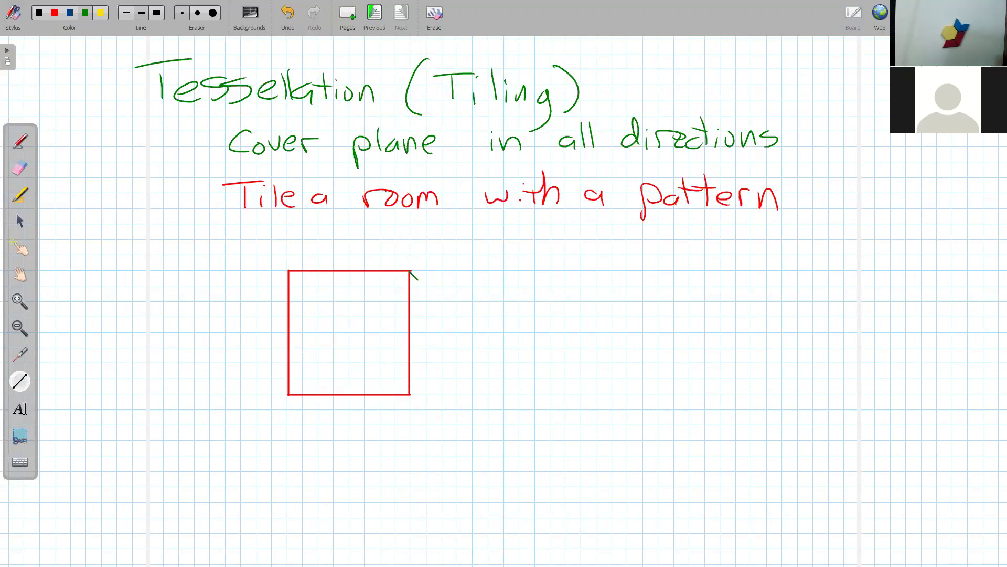
{"action": "mouse_move", "coordinate": [418, 279]}
{"action": "left_mouse_down"}
{"action": "mouse_move", "coordinate": [459, 299]}
{"action": "mouse_move", "coordinate": [418, 317]}
{"action": "mouse_move", "coordinate": [412, 354]}
{"action": "mouse_move", "coordinate": [428, 318]}
{"action": "mouse_move", "coordinate": [423, 347]}
{"action": "mouse_move", "coordinate": [475, 378]}
{"action": "mouse_move", "coordinate": [410, 394]}
{"action": "left_mouse_up"}
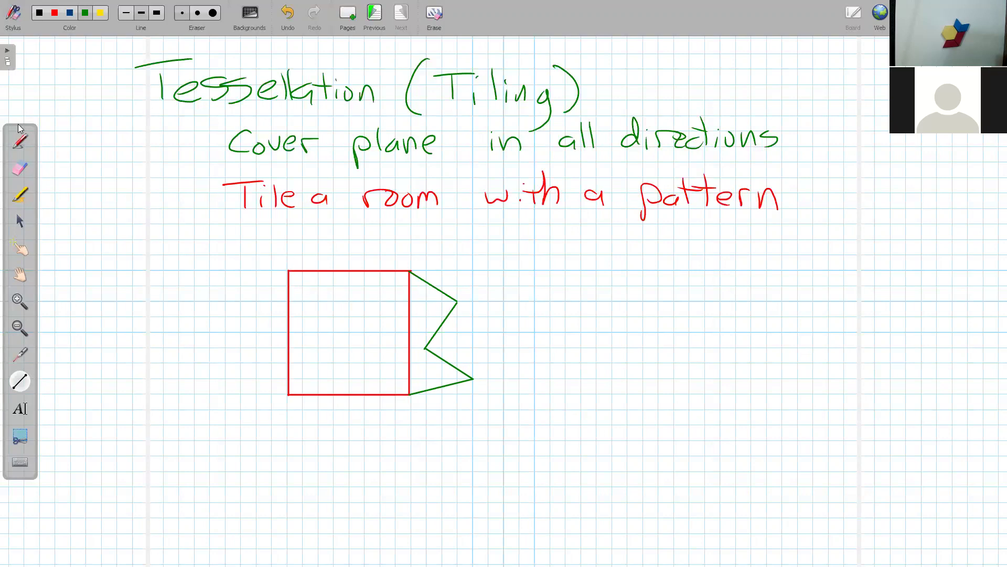
Duplicate the green zigzag and place the copy along the square's left side.
{"action": "left_click", "coordinate": [21, 221]}
{"action": "mouse_move", "coordinate": [414, 262]}
{"action": "left_mouse_down"}
{"action": "mouse_move", "coordinate": [439, 398]}
{"action": "mouse_move", "coordinate": [463, 408]}
{"action": "left_mouse_up"}
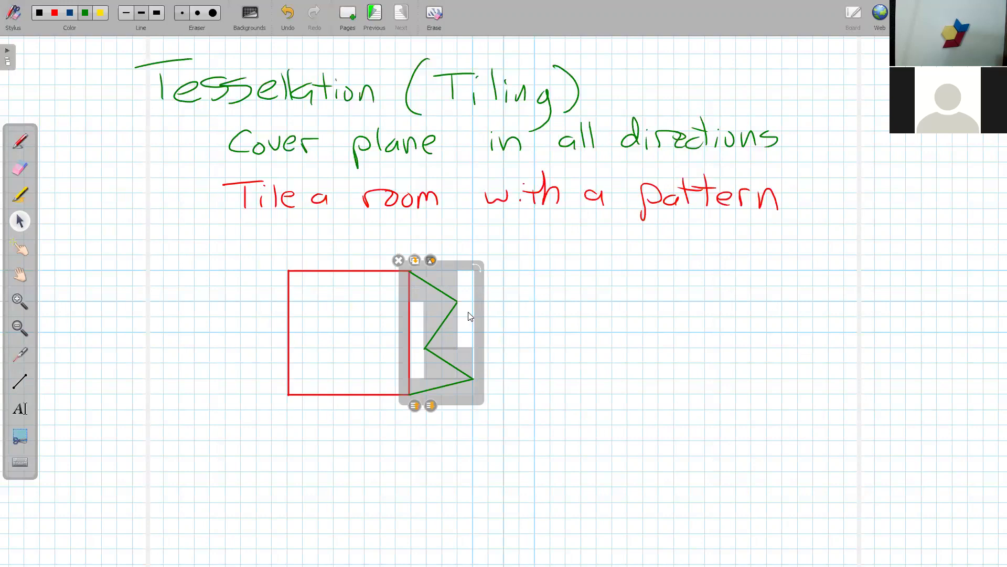
{"action": "key", "text": "ctrl+v"}
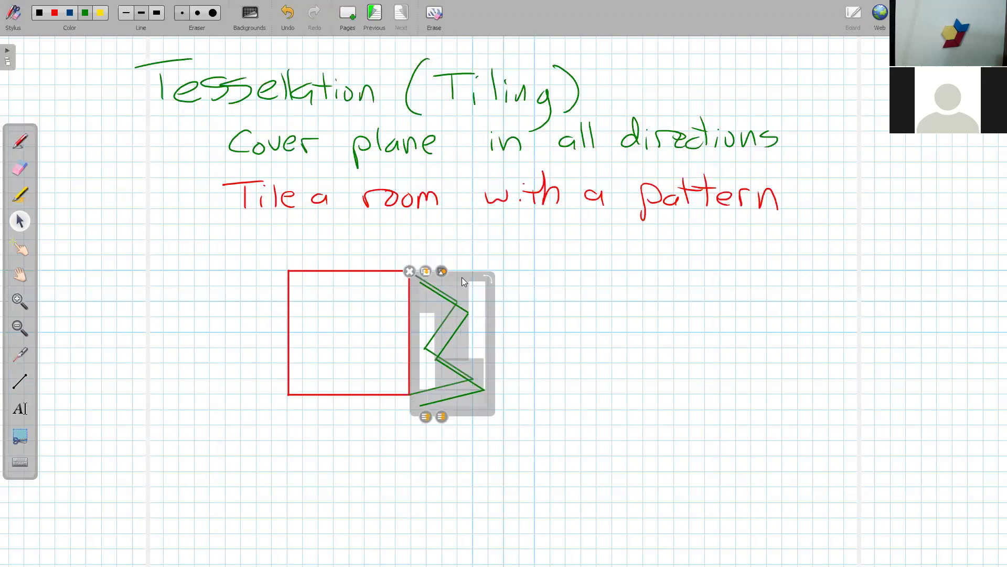
{"action": "mouse_move", "coordinate": [462, 274]}
{"action": "left_mouse_down"}
{"action": "mouse_move", "coordinate": [413, 285]}
{"action": "mouse_move", "coordinate": [332, 264]}
{"action": "left_mouse_up"}
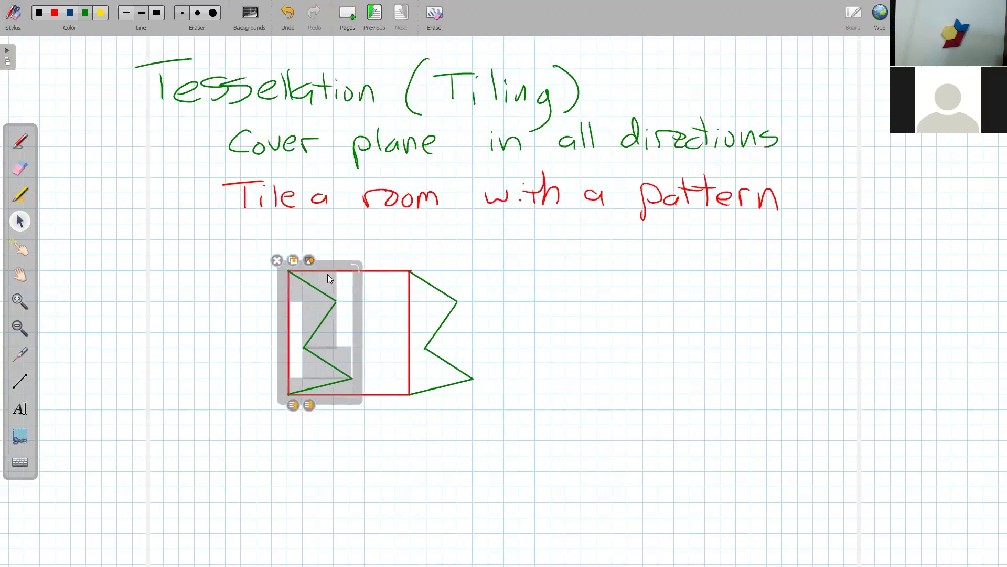
Erase the square's red left and right edges.
{"action": "left_click", "coordinate": [19, 167]}
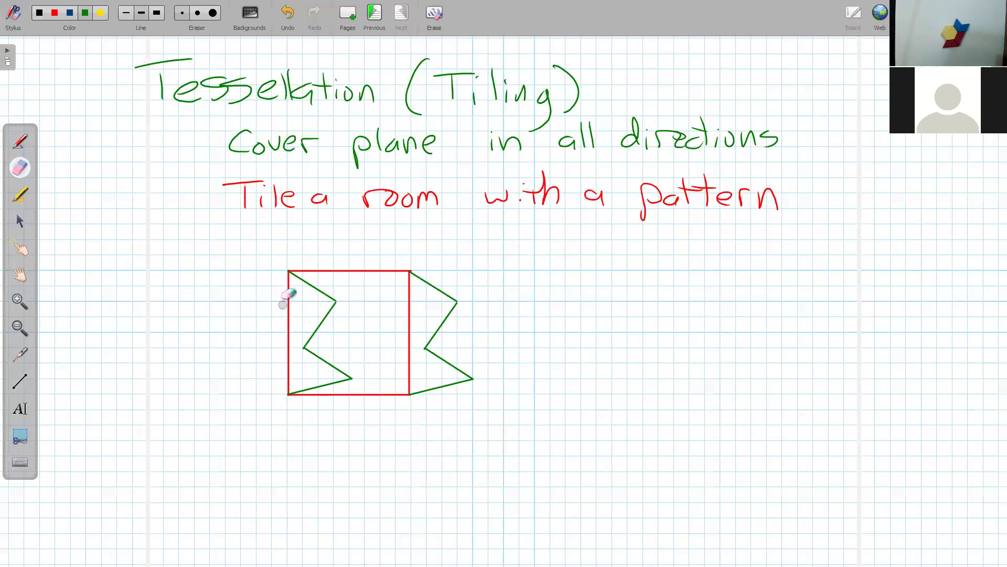
{"action": "left_click_drag", "start_coordinate": [288, 273], "coordinate": [289, 386]}
{"action": "mouse_move", "coordinate": [410, 273]}
{"action": "left_mouse_down"}
{"action": "mouse_move", "coordinate": [409, 386]}
{"action": "mouse_move", "coordinate": [405, 330]}
{"action": "left_mouse_up"}
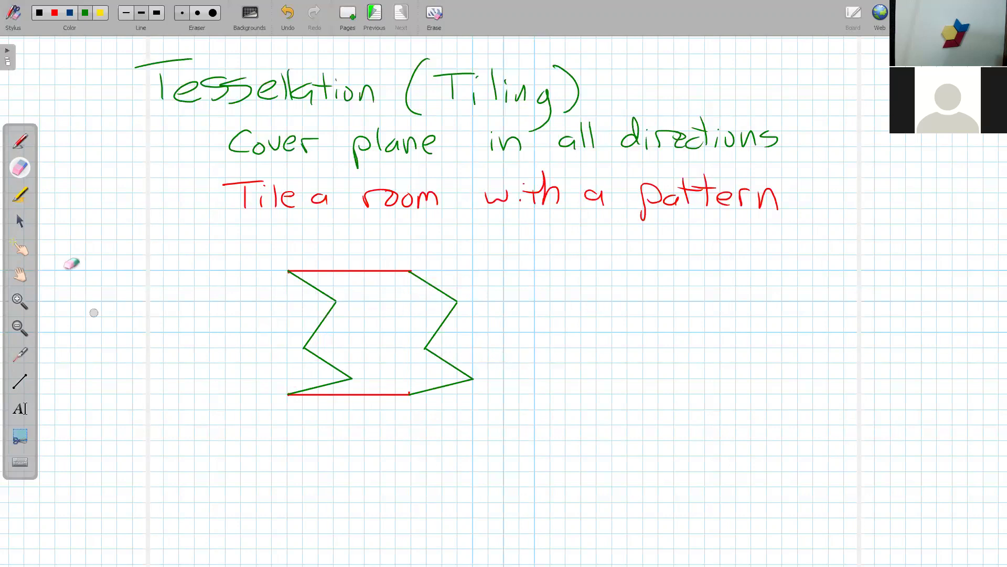
Undo the stray stroke above the top edge and draw a green arch on the bottom edge.
{"action": "left_click", "coordinate": [85, 13]}
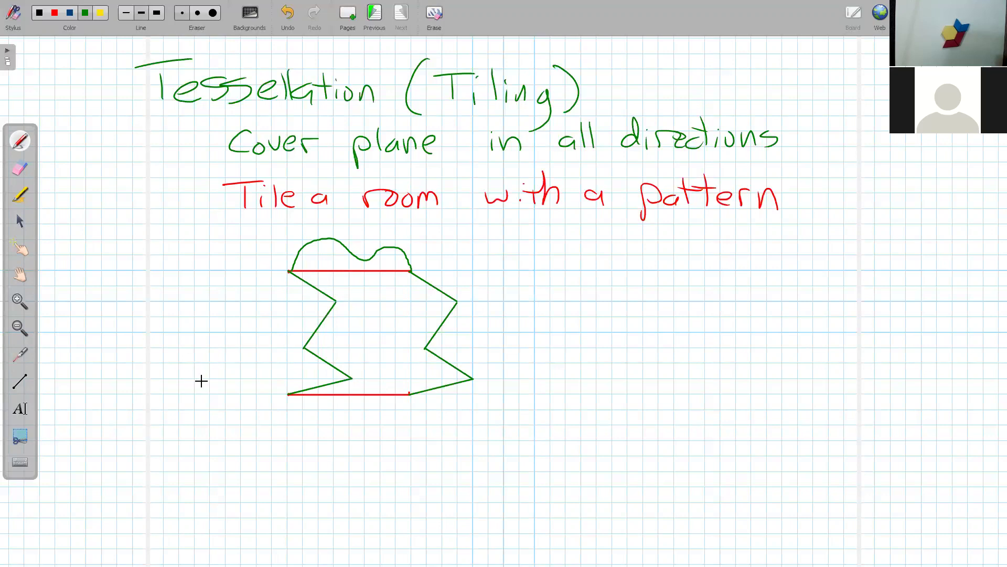
{"action": "key", "text": "ctrl+z"}
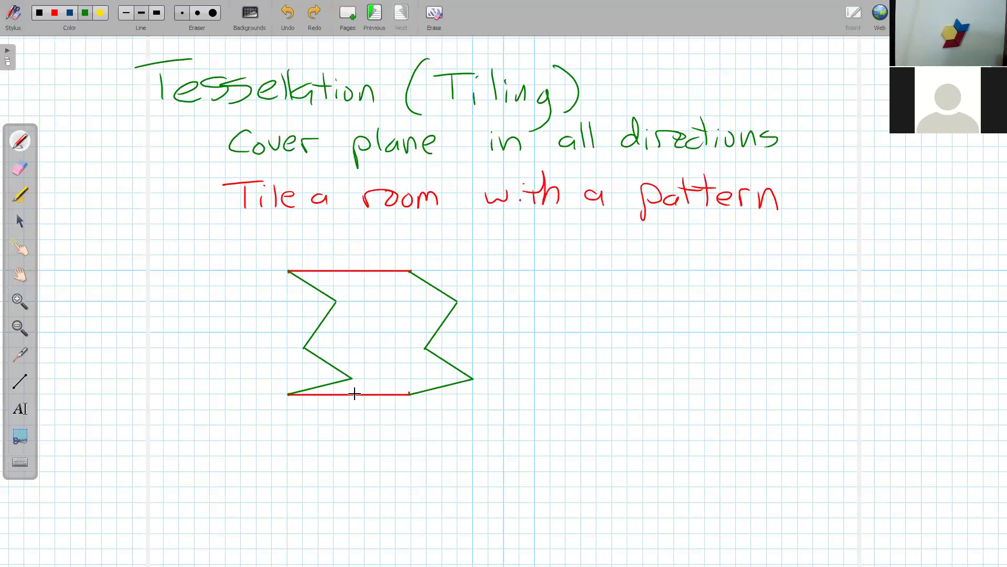
{"action": "left_click_drag", "start_coordinate": [356, 387], "coordinate": [372, 360]}
{"action": "left_click_drag", "start_coordinate": [411, 392], "coordinate": [411, 392]}
Copy the green arch up onto the square's top edge.
{"action": "left_click", "coordinate": [21, 216]}
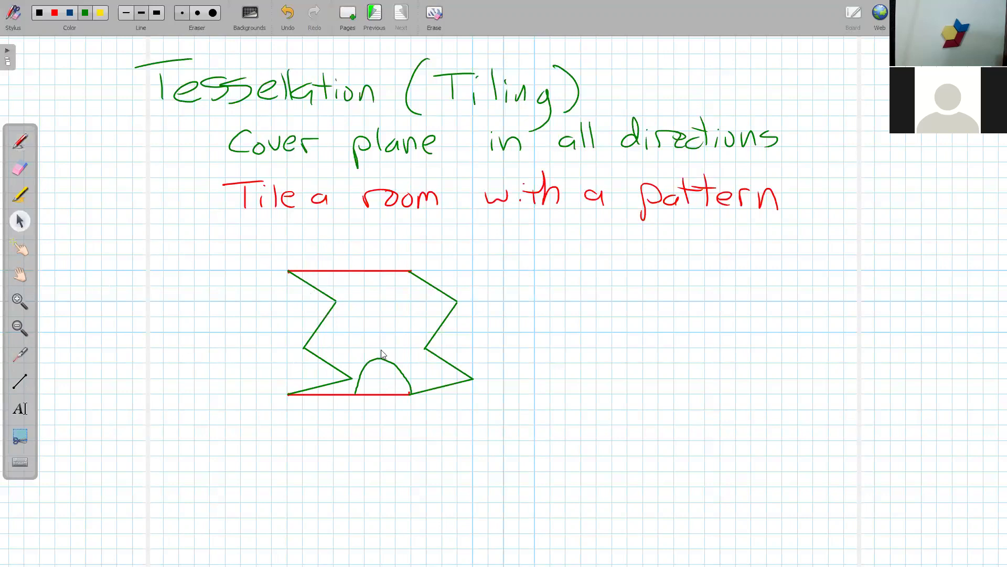
{"action": "left_click", "coordinate": [380, 359]}
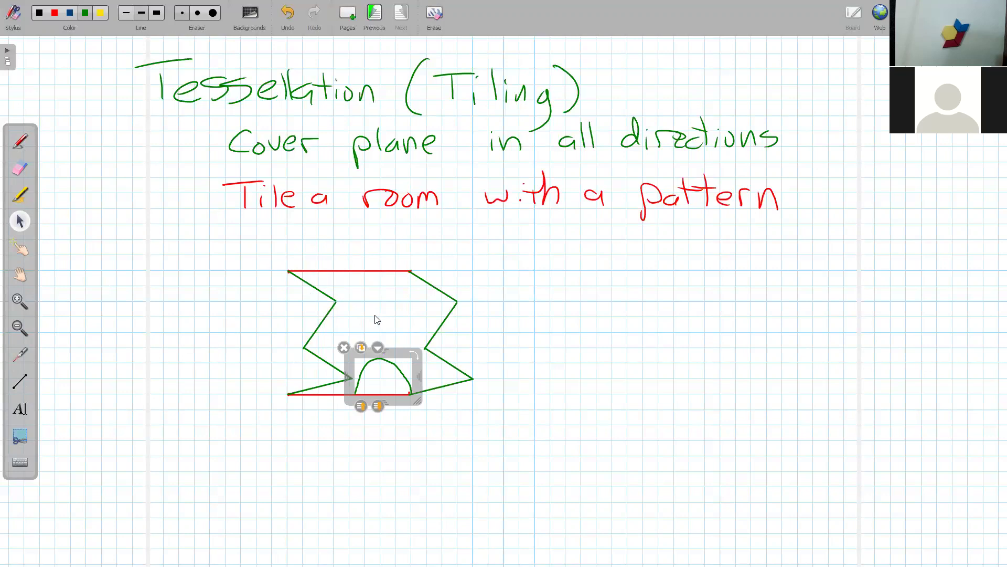
{"action": "left_click_drag", "start_coordinate": [403, 364], "coordinate": [392, 224]}
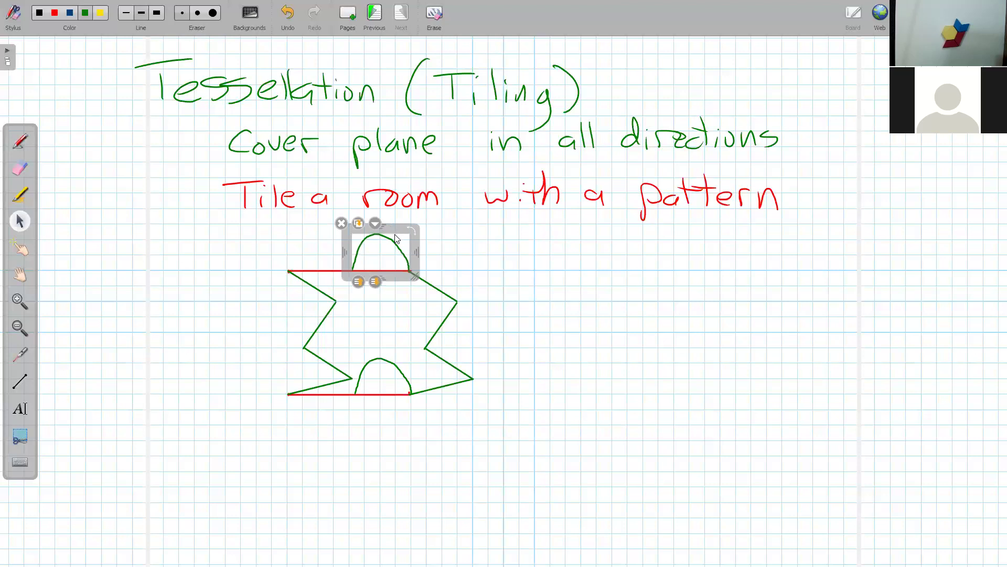
Erase the red top and bottom edge segments beneath both arches.
{"action": "left_click", "coordinate": [23, 141]}
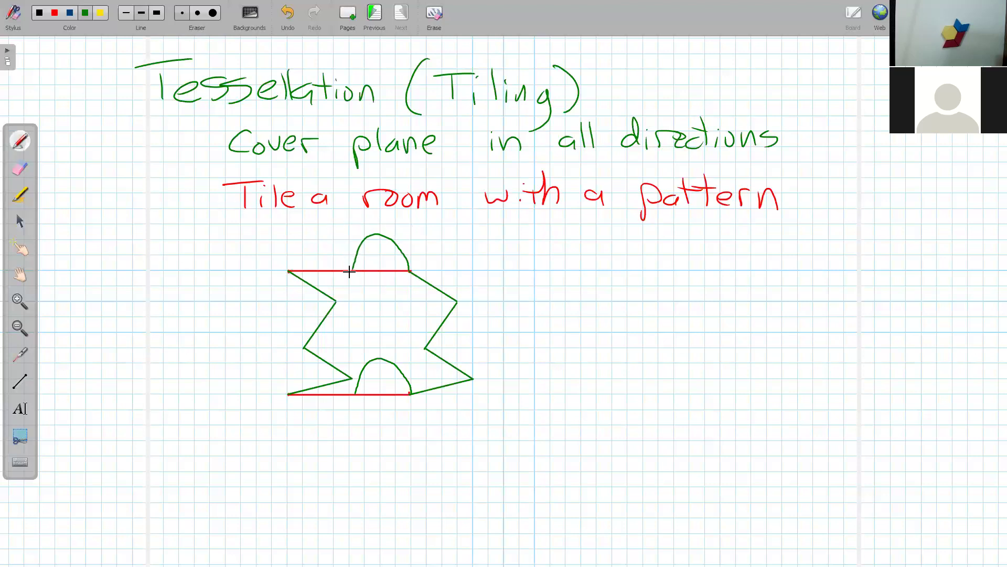
{"action": "left_click", "coordinate": [20, 168]}
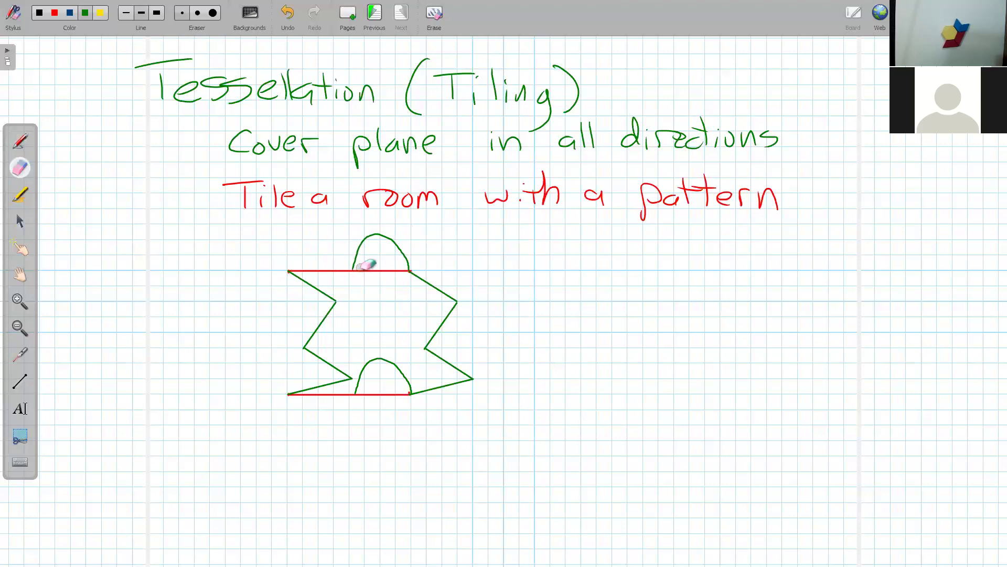
{"action": "left_click_drag", "start_coordinate": [360, 267], "coordinate": [409, 271]}
{"action": "mouse_move", "coordinate": [365, 407]}
{"action": "left_mouse_down"}
{"action": "mouse_move", "coordinate": [360, 398]}
{"action": "mouse_move", "coordinate": [378, 389]}
{"action": "mouse_move", "coordinate": [407, 395]}
{"action": "left_mouse_up"}
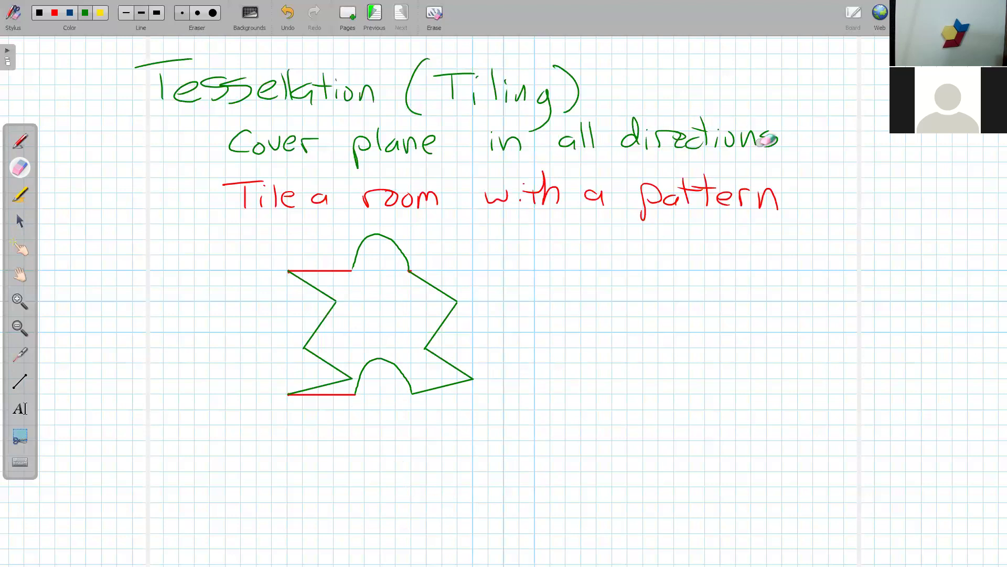
Return to the Activity 10.2 C assignment in Chrome, showing the Option 1 and Option 2 directions.
{"action": "left_click", "coordinate": [933, 16]}
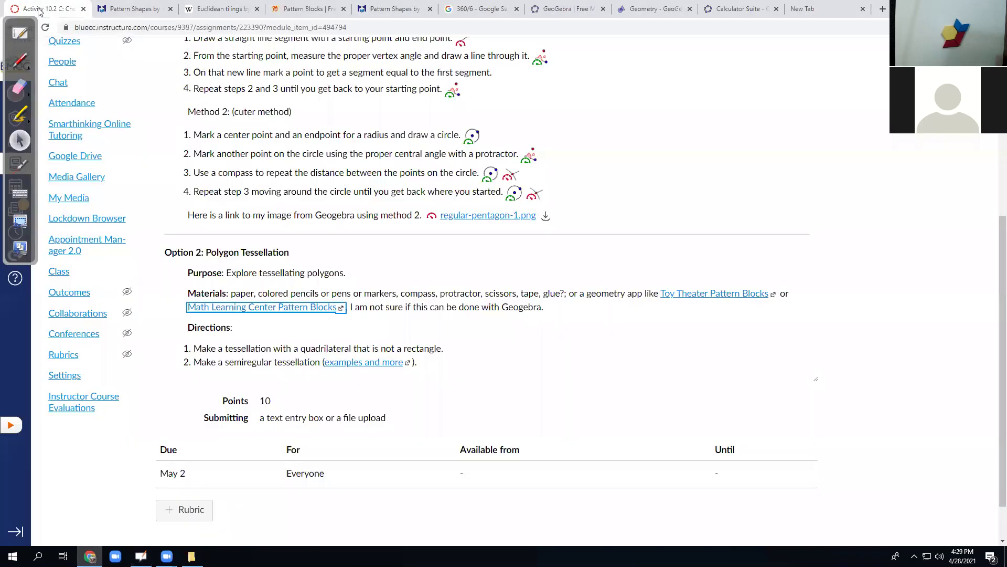
{"action": "left_click", "coordinate": [39, 8]}
{"action": "scroll", "coordinate": [450, 321], "scroll_direction": "up", "scroll_amount": 3}
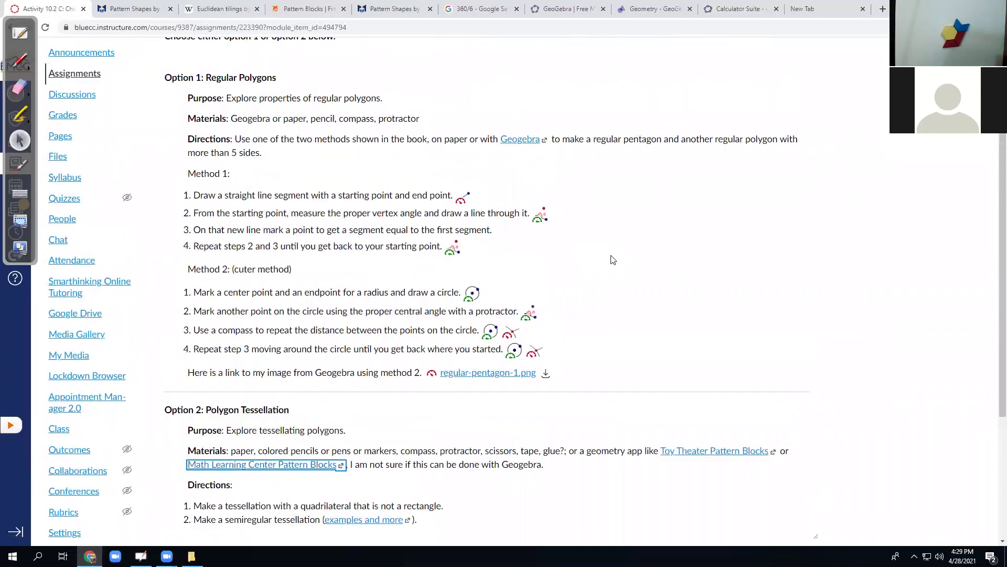